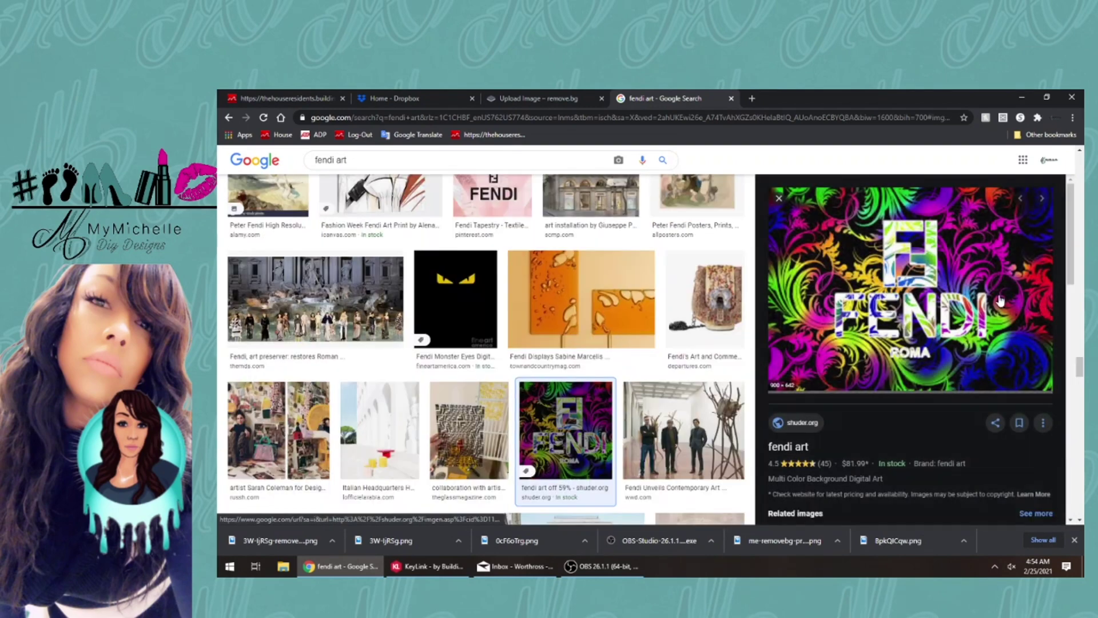
# Save the multicolour FENDI artwork from the image search results to the Downloads folder as a JPG.
pyautogui.rightClick(908, 315)
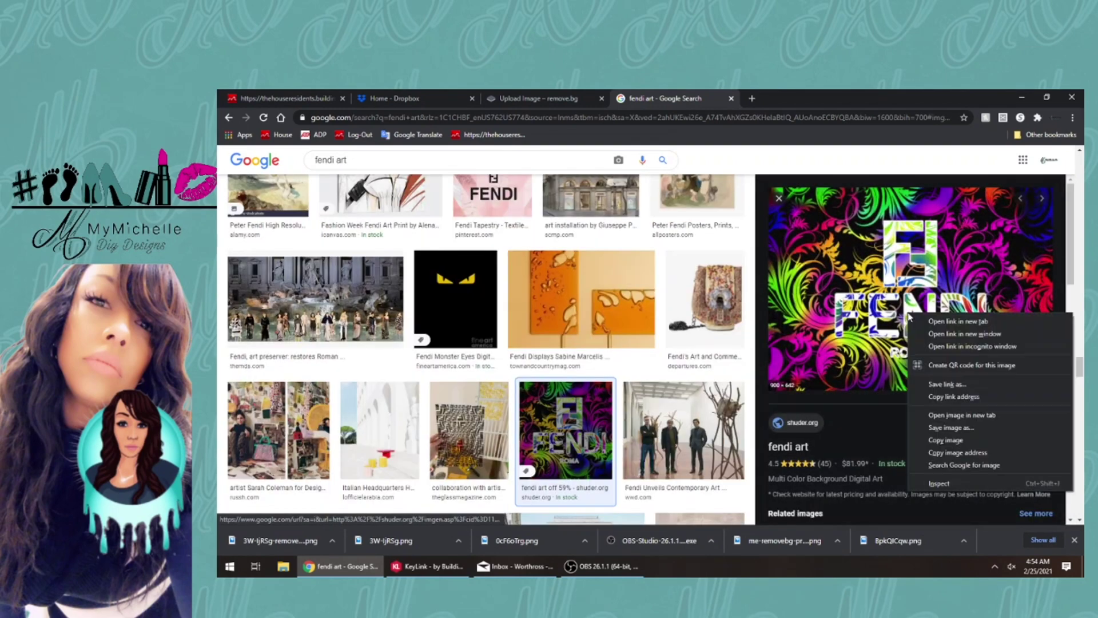
pyautogui.click(950, 427)
pyautogui.click(707, 332)
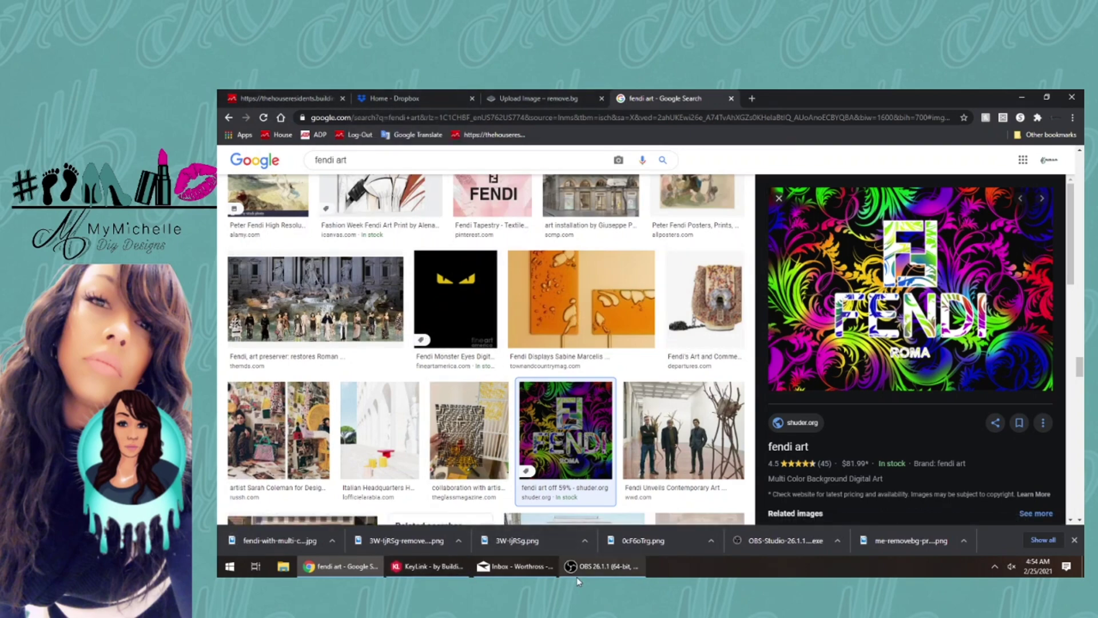
# Switch to remove.bg, upload the saved Fendi JPG and download the preview-size result with its background removed.
pyautogui.moveTo(493, 574)
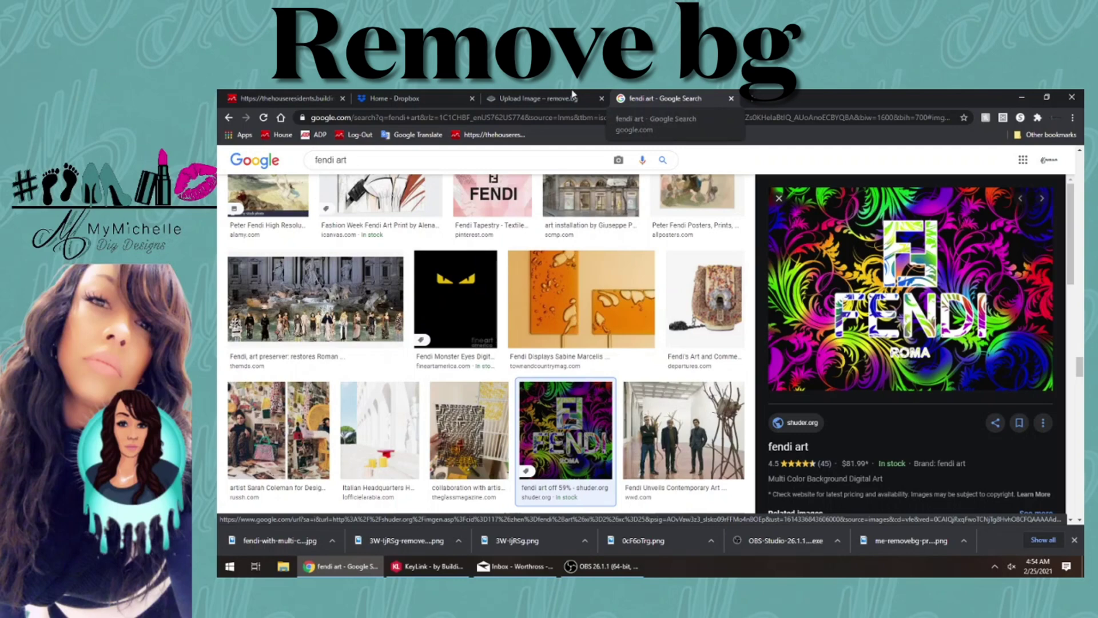
pyautogui.click(545, 94)
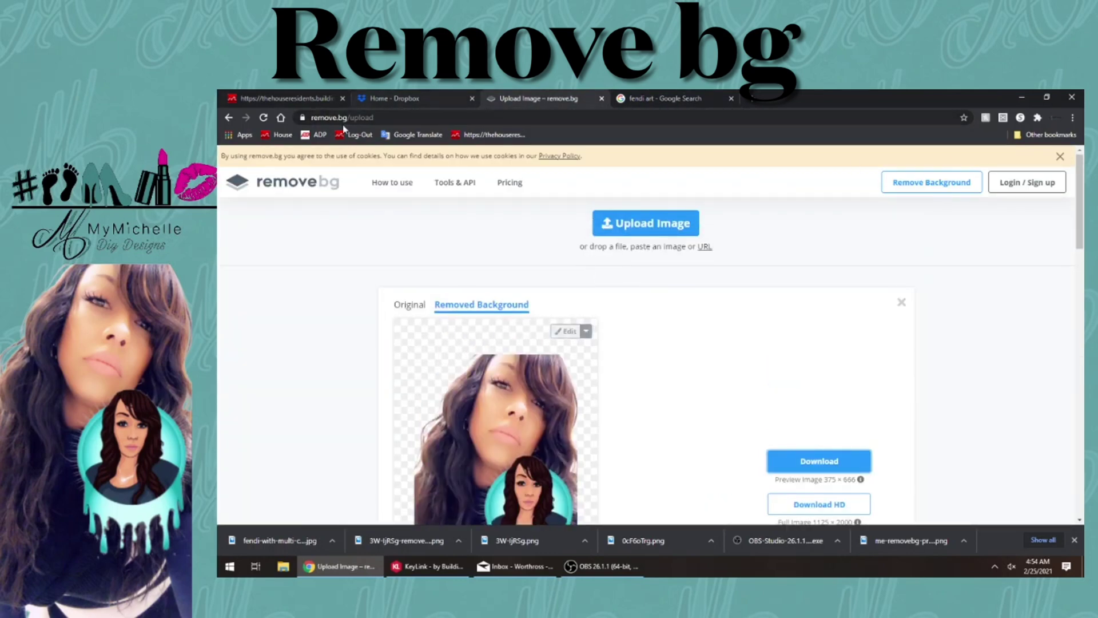
pyautogui.click(632, 238)
pyautogui.click(363, 175)
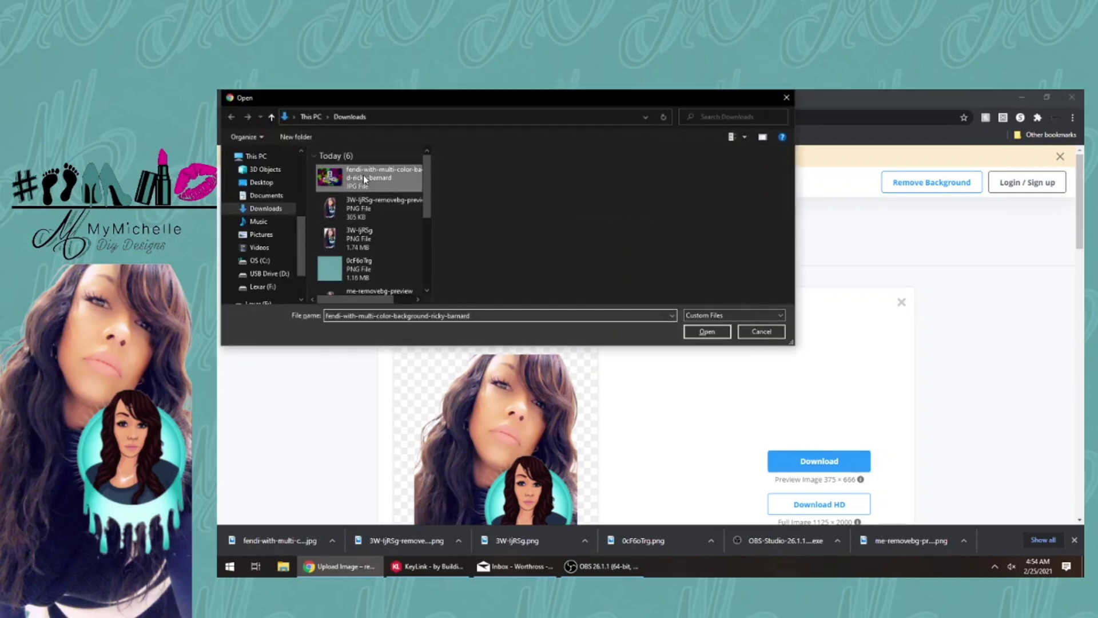
pyautogui.click(706, 332)
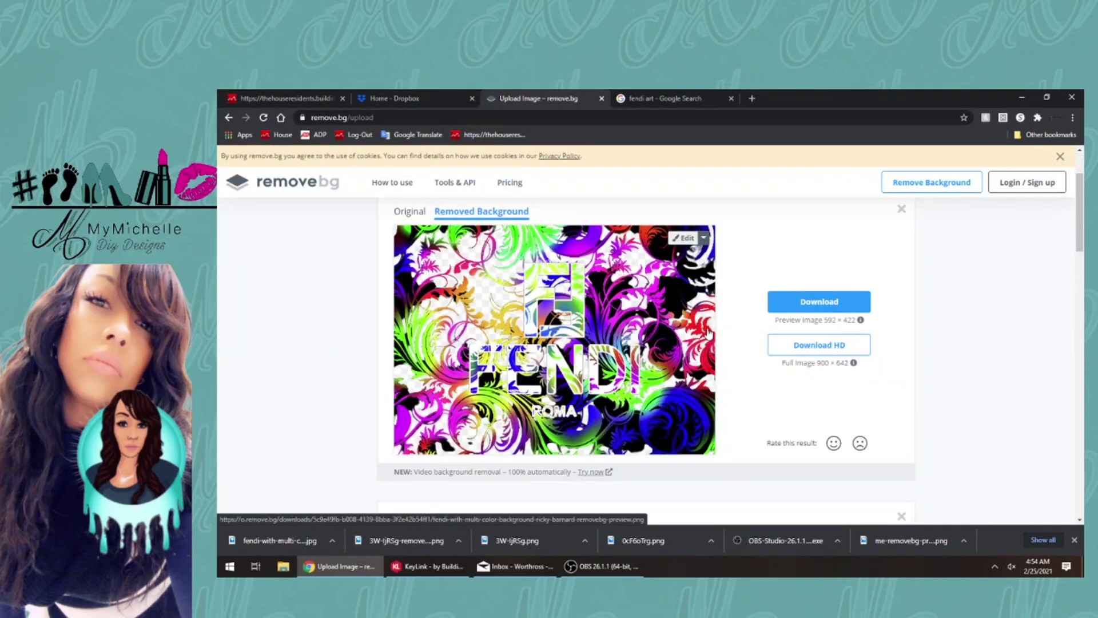
pyautogui.click(819, 302)
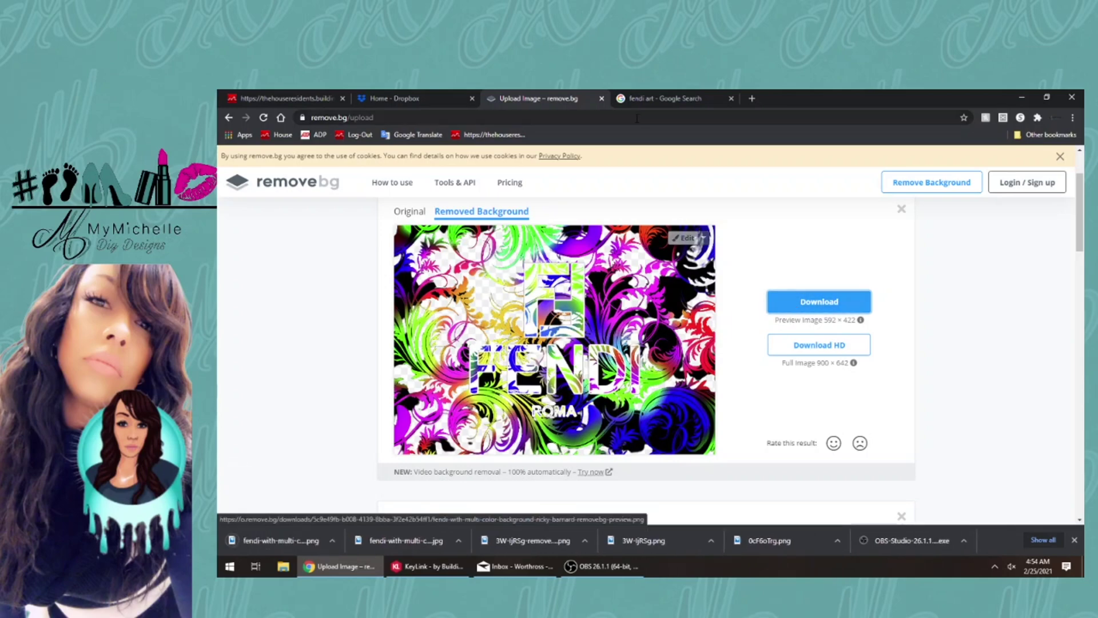
# Close the remove.bg page, switch to Cricut Design Space and start a new image upload.
pyautogui.click(602, 98)
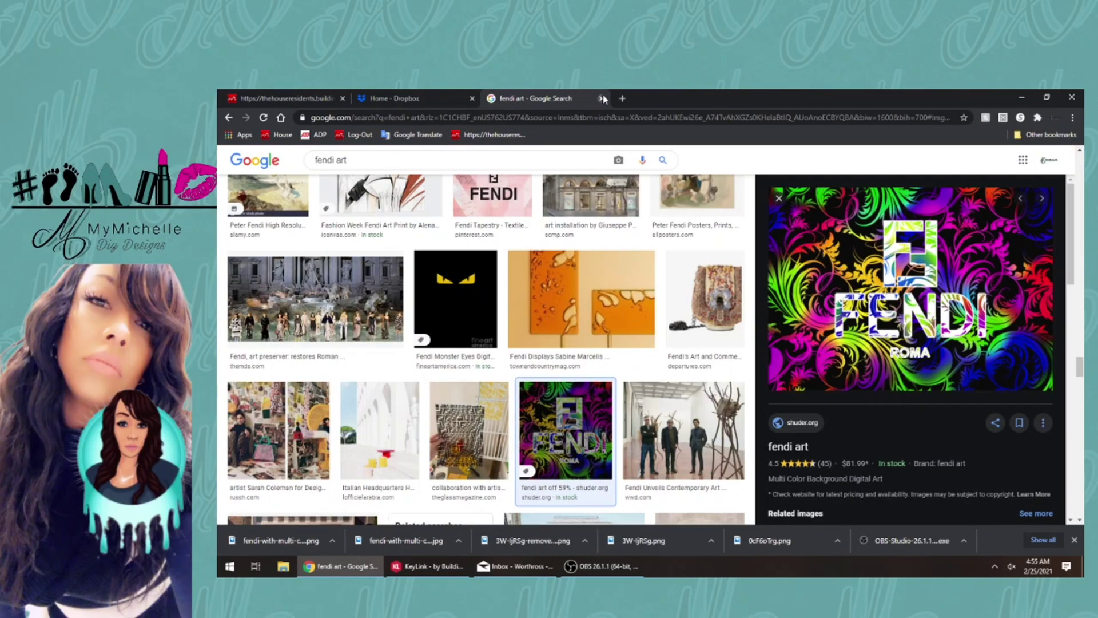
pyautogui.click(1022, 98)
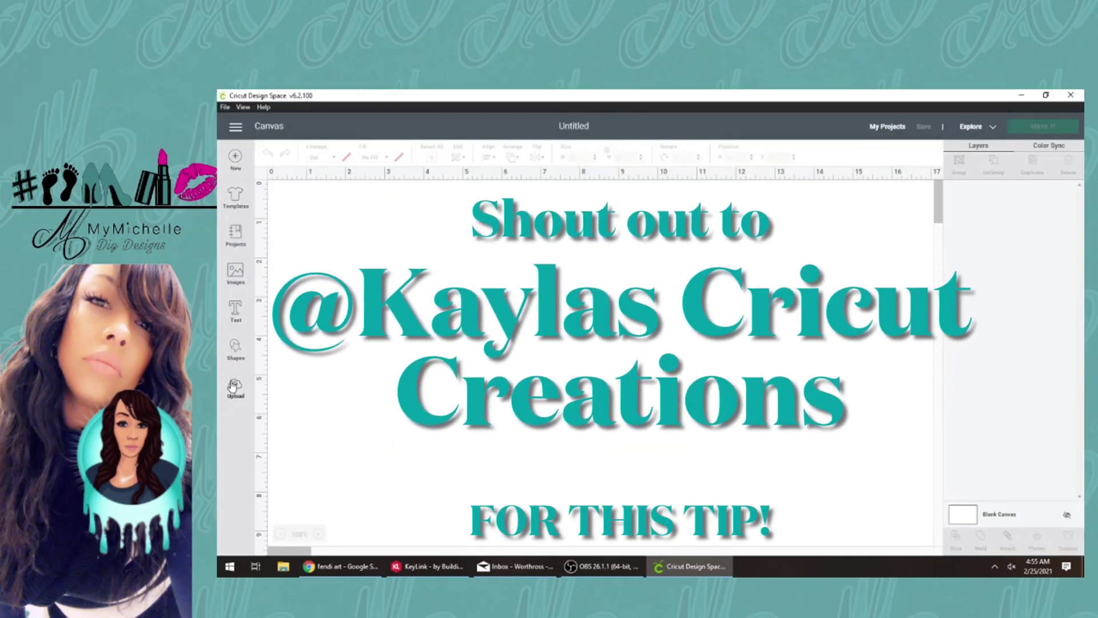
pyautogui.click(233, 387)
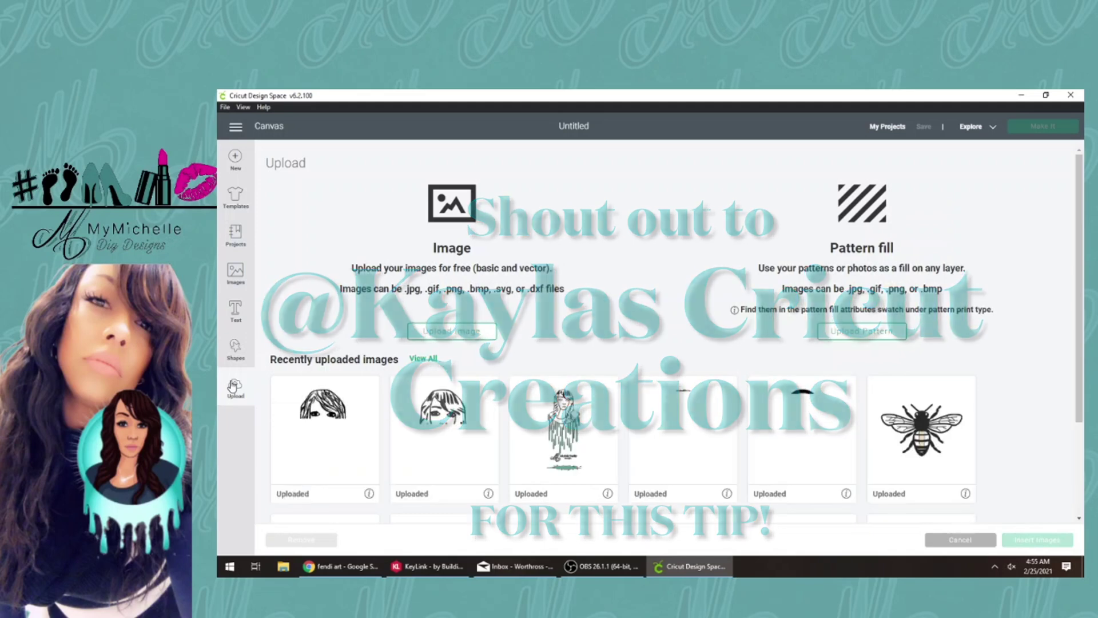
pyautogui.click(440, 336)
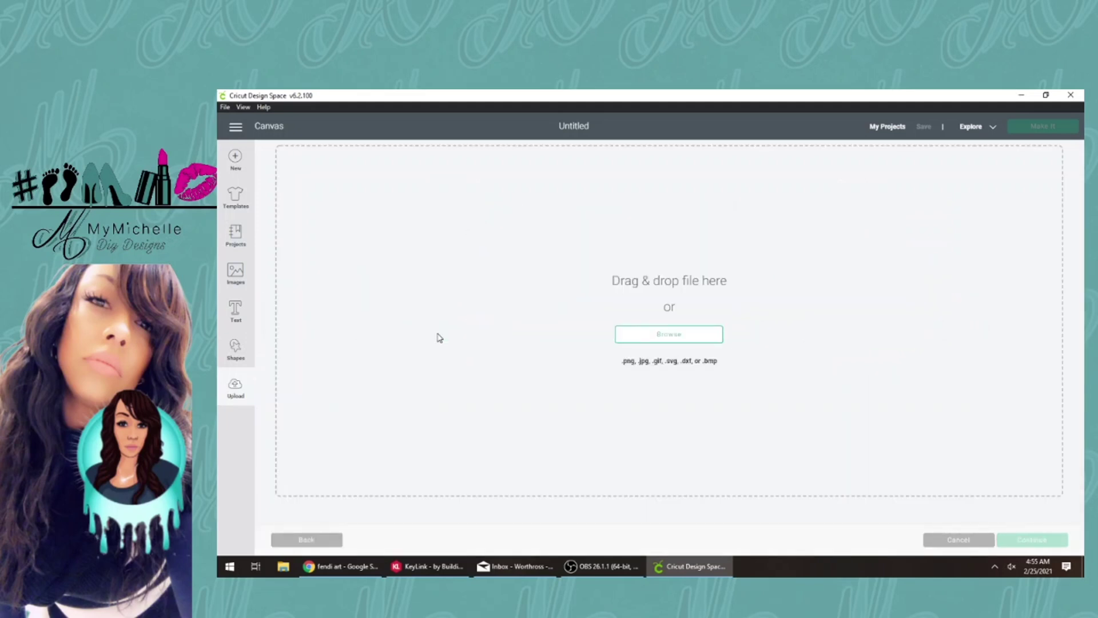
# Load the background-removed Fendi PNG from Downloads and set its image type to Complex.
pyautogui.click(665, 334)
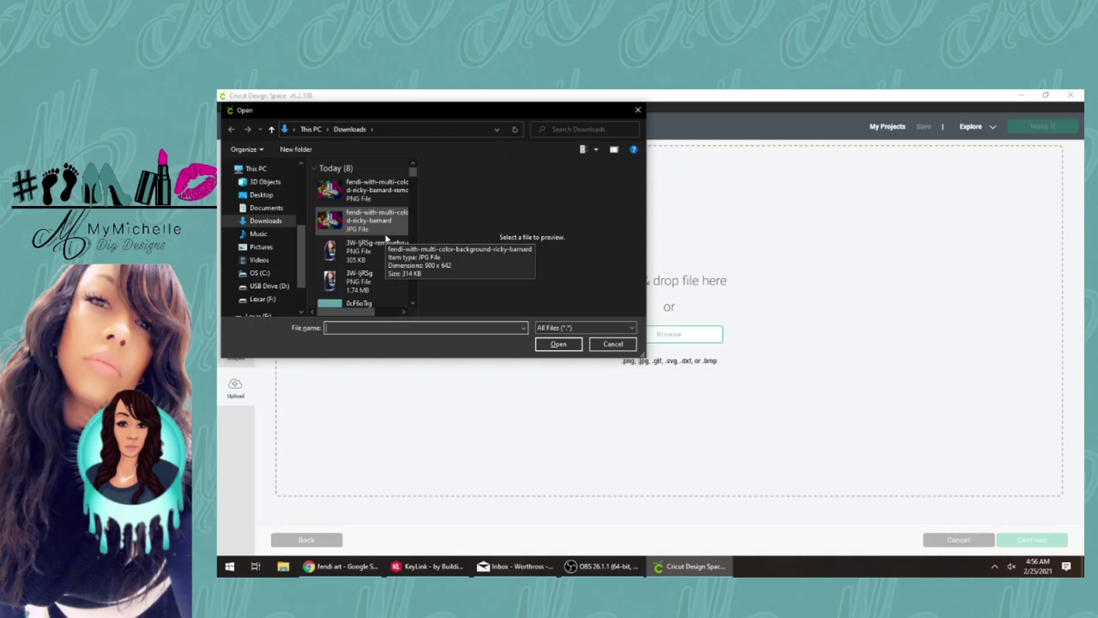
pyautogui.click(387, 188)
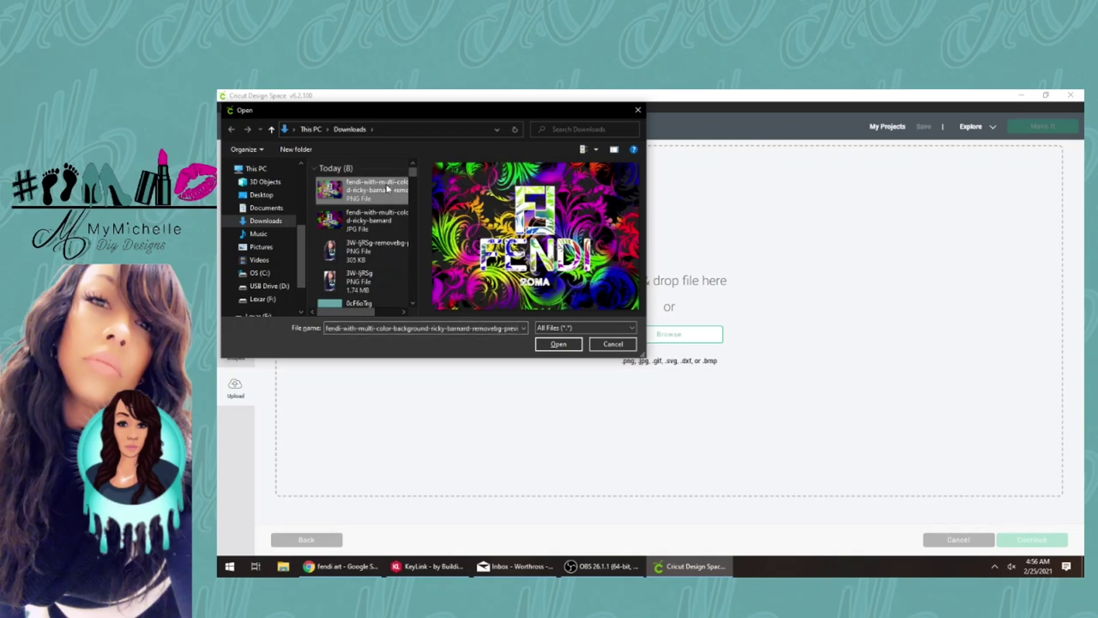
pyautogui.click(387, 212)
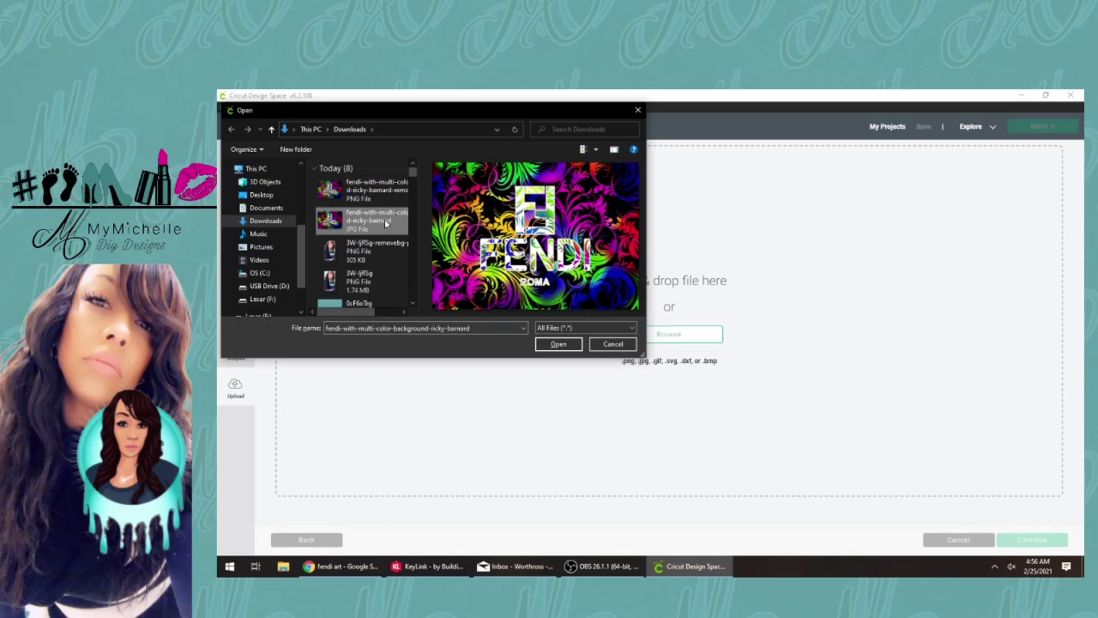
pyautogui.click(392, 191)
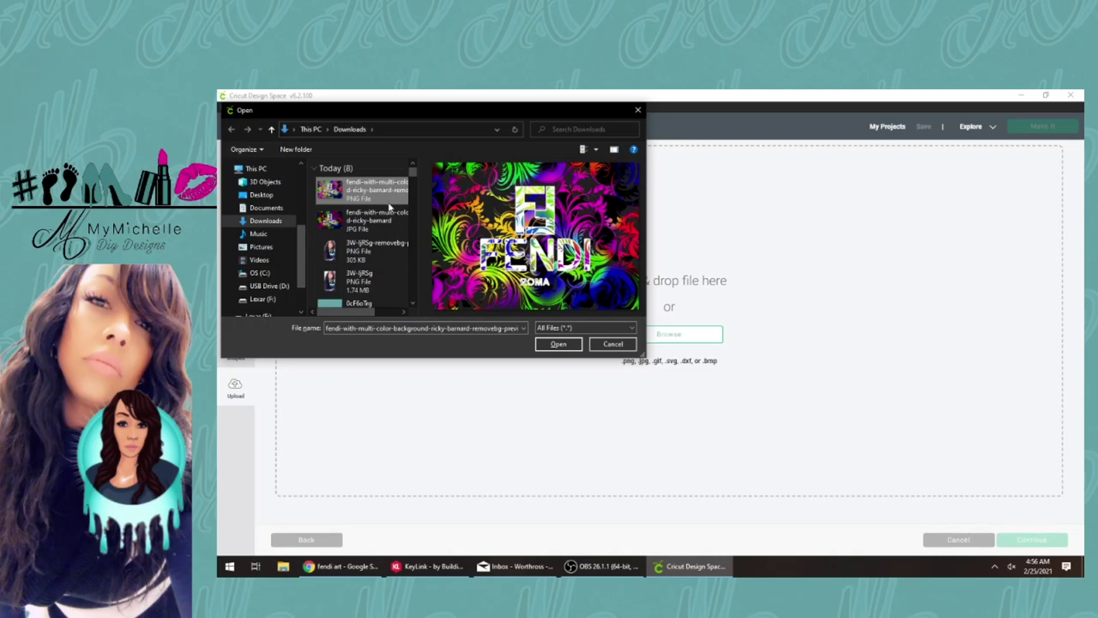
pyautogui.doubleClick(390, 190)
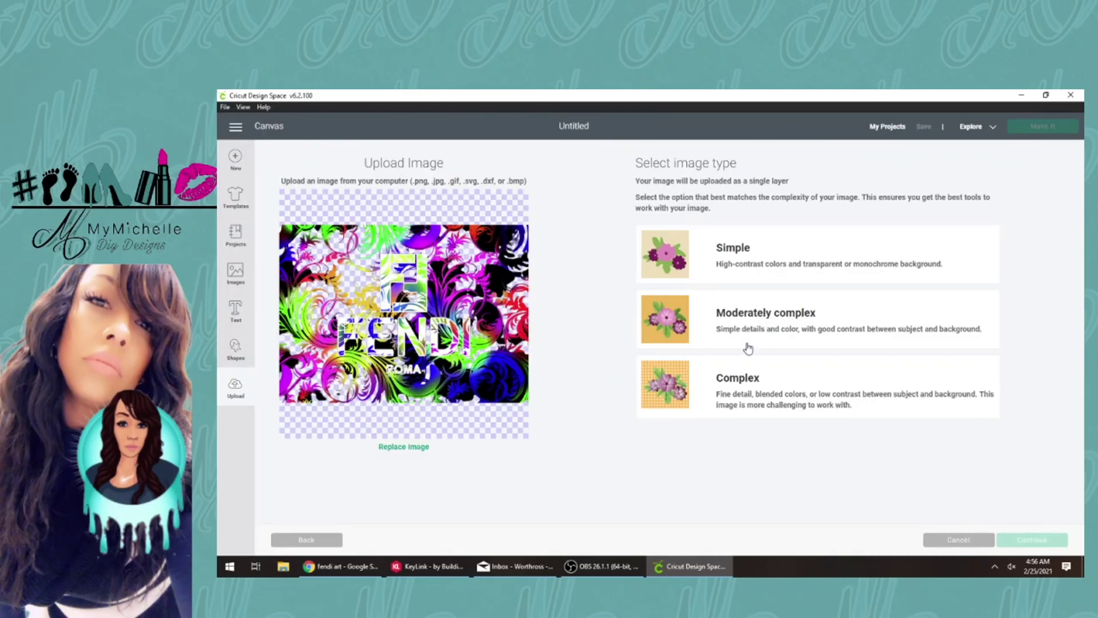
pyautogui.click(735, 395)
pyautogui.click(1045, 542)
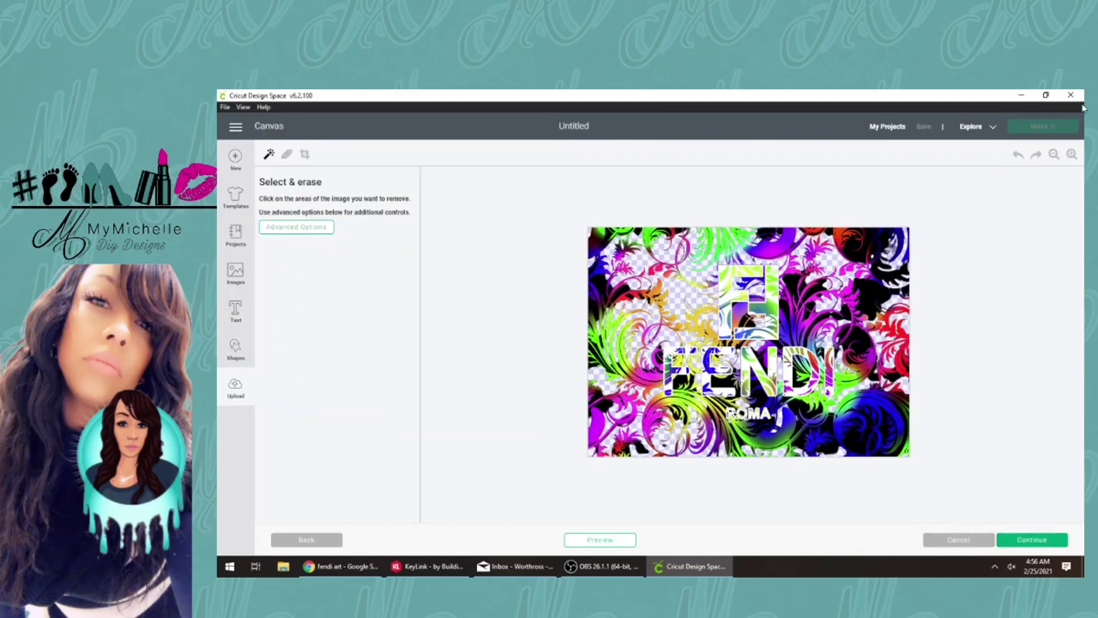
# Erase the leftover black background patches along the pattern's left edge, among its lower swirls and around the FENDI lettering.
pyautogui.click(601, 281)
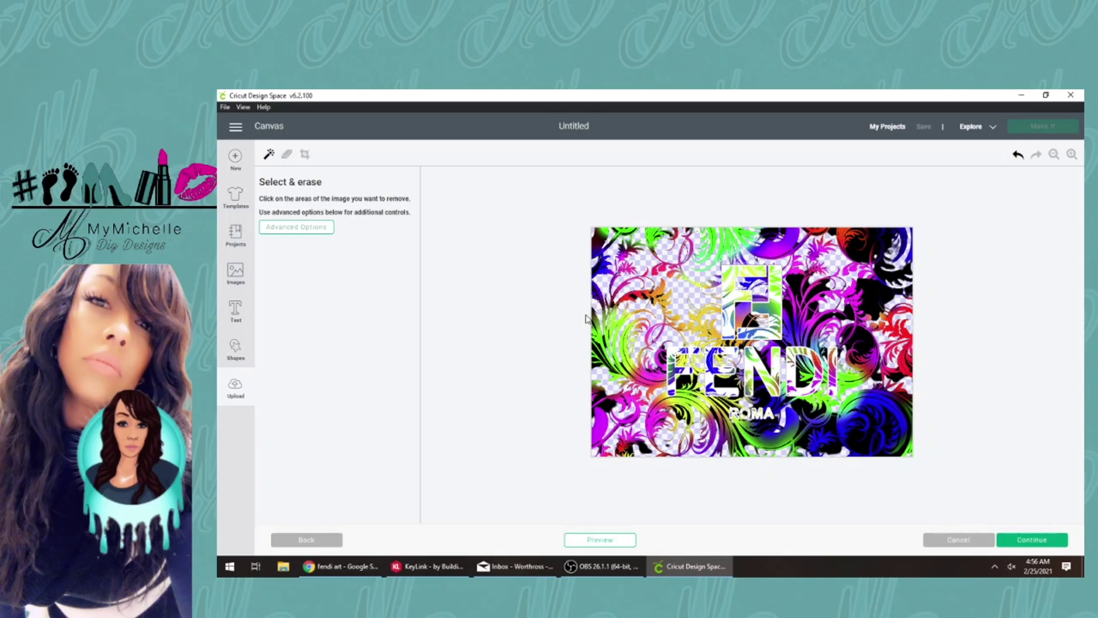
pyautogui.click(600, 400)
pyautogui.click(806, 414)
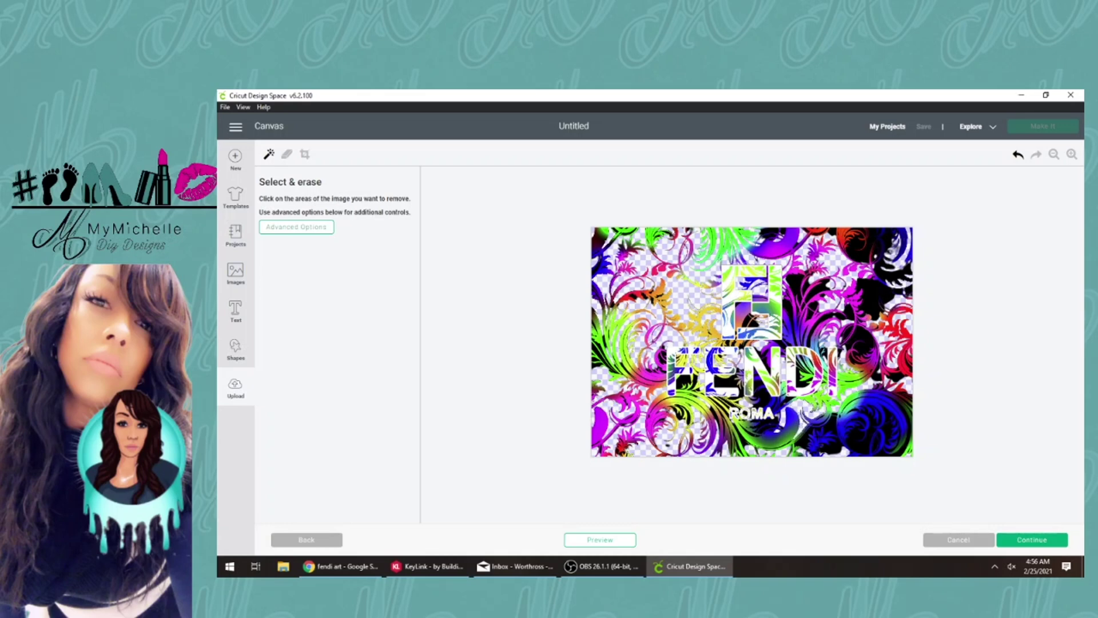
pyautogui.click(864, 429)
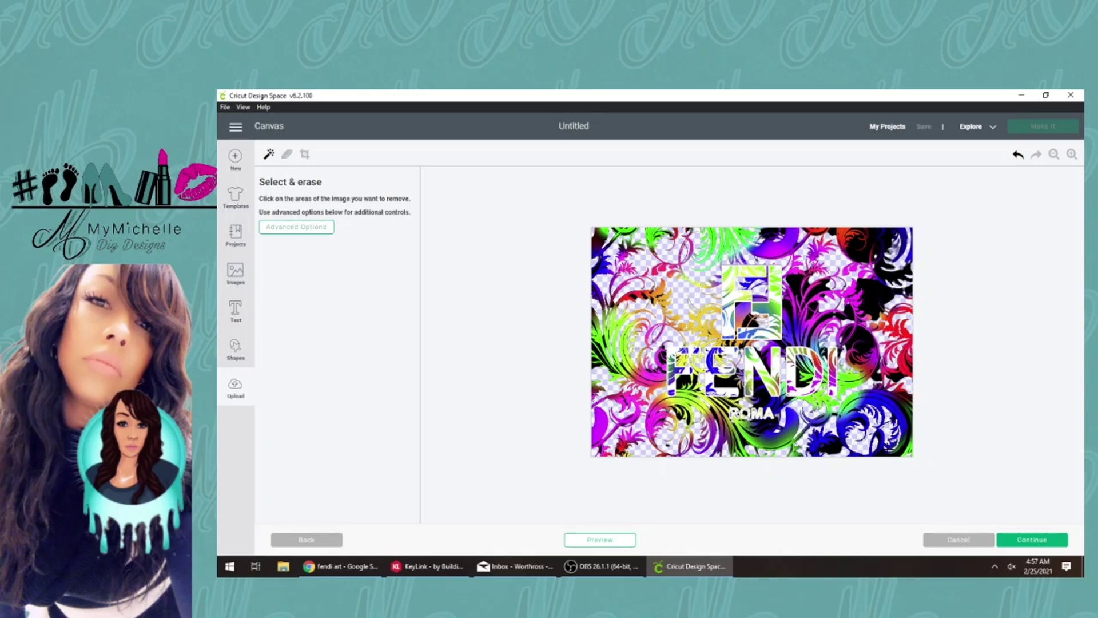
pyautogui.click(881, 455)
pyautogui.click(831, 447)
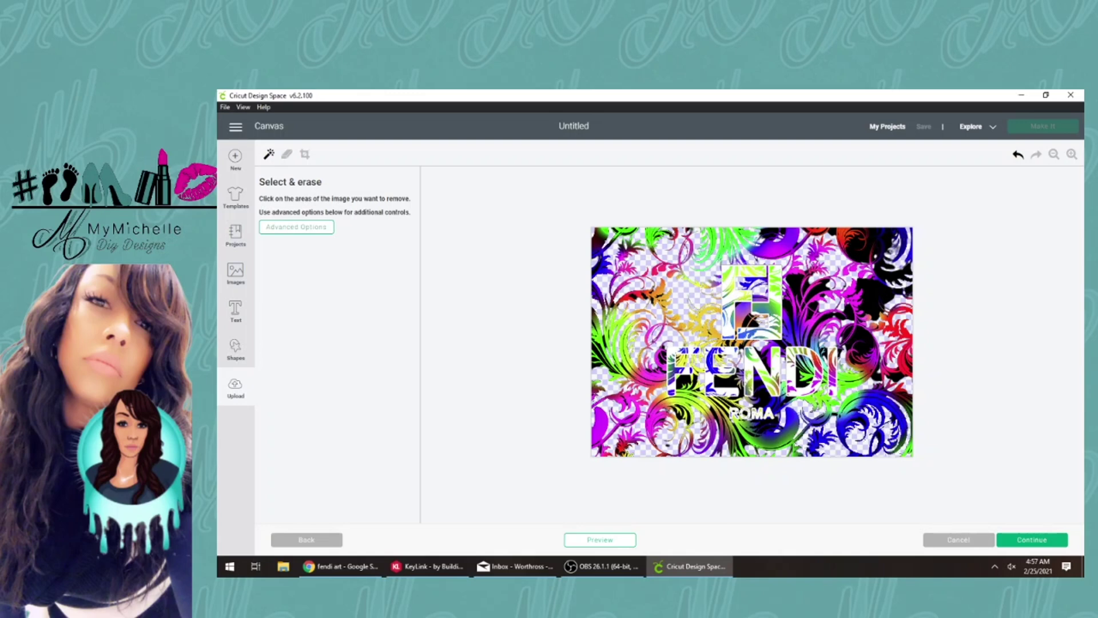
pyautogui.click(767, 428)
pyautogui.click(740, 444)
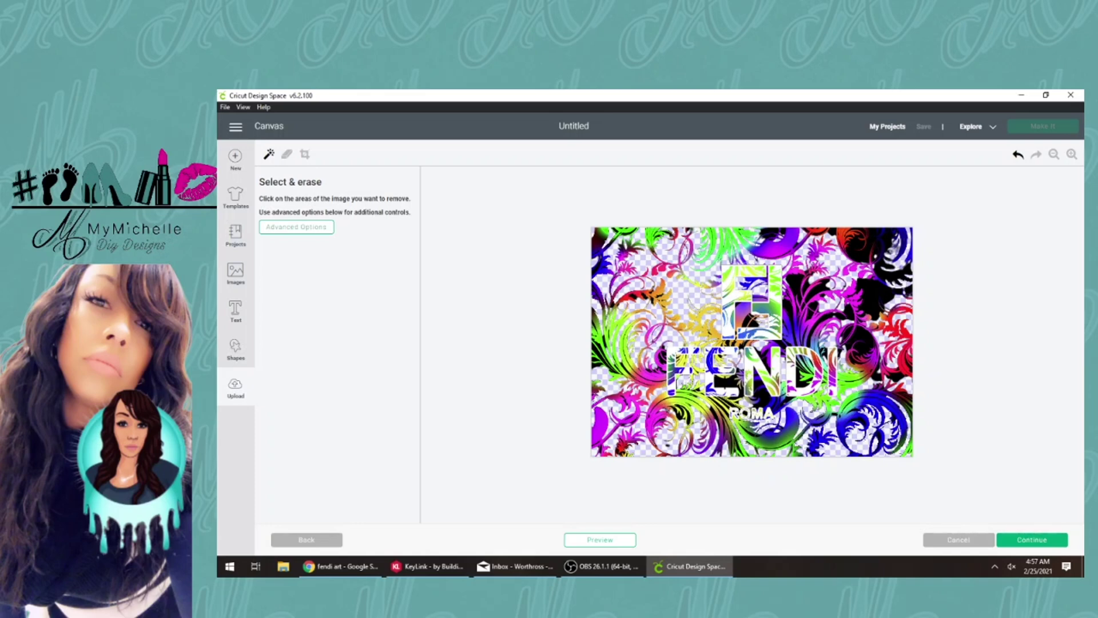
pyautogui.click(727, 384)
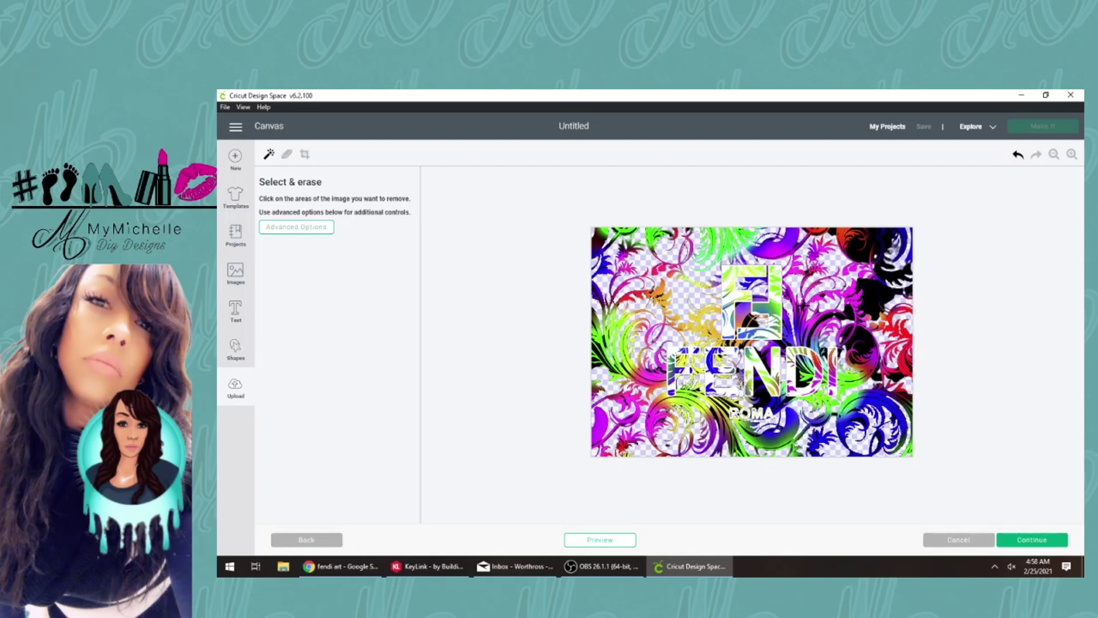
# Erase the black patches in the pattern's upper-right area and save the image as a Print Then Cut image.
pyautogui.click(869, 273)
pyautogui.click(857, 254)
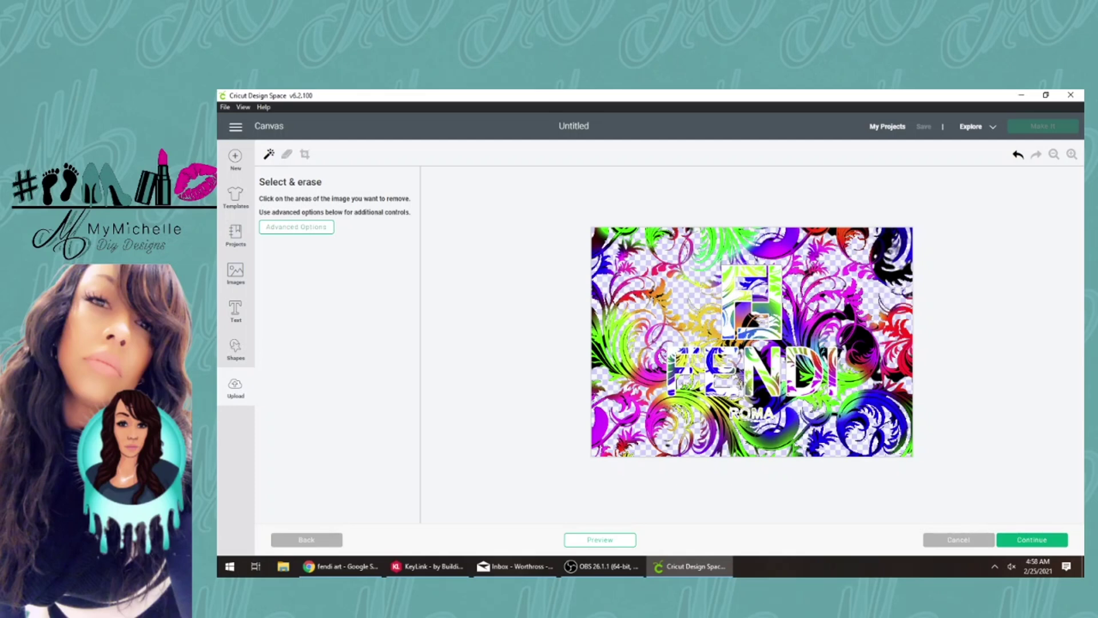
pyautogui.click(889, 272)
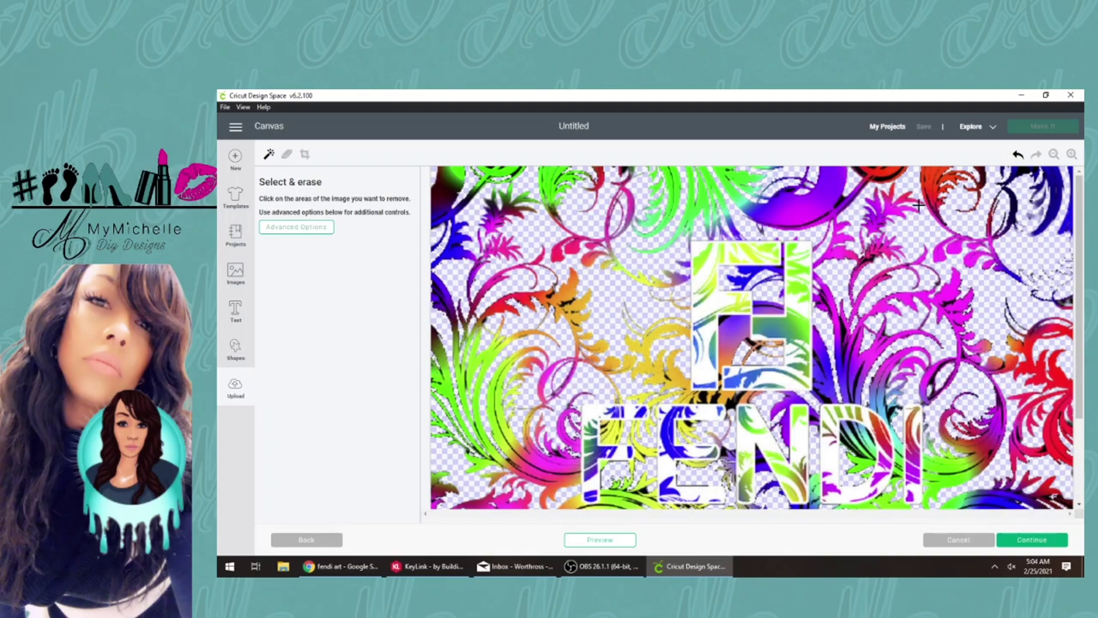
pyautogui.click(1012, 540)
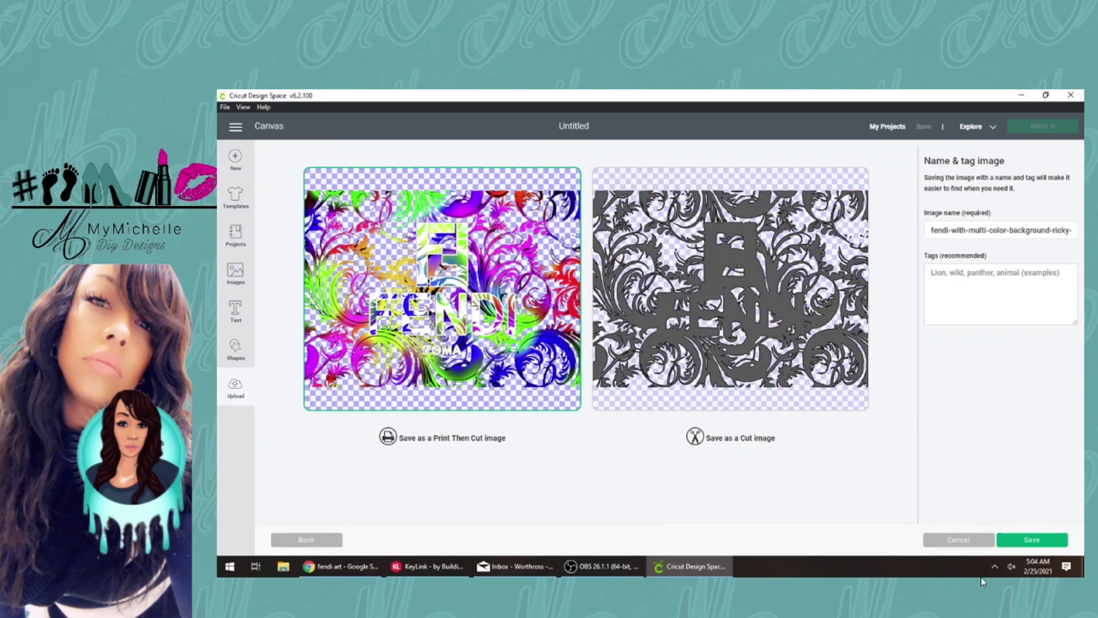
pyautogui.click(1038, 540)
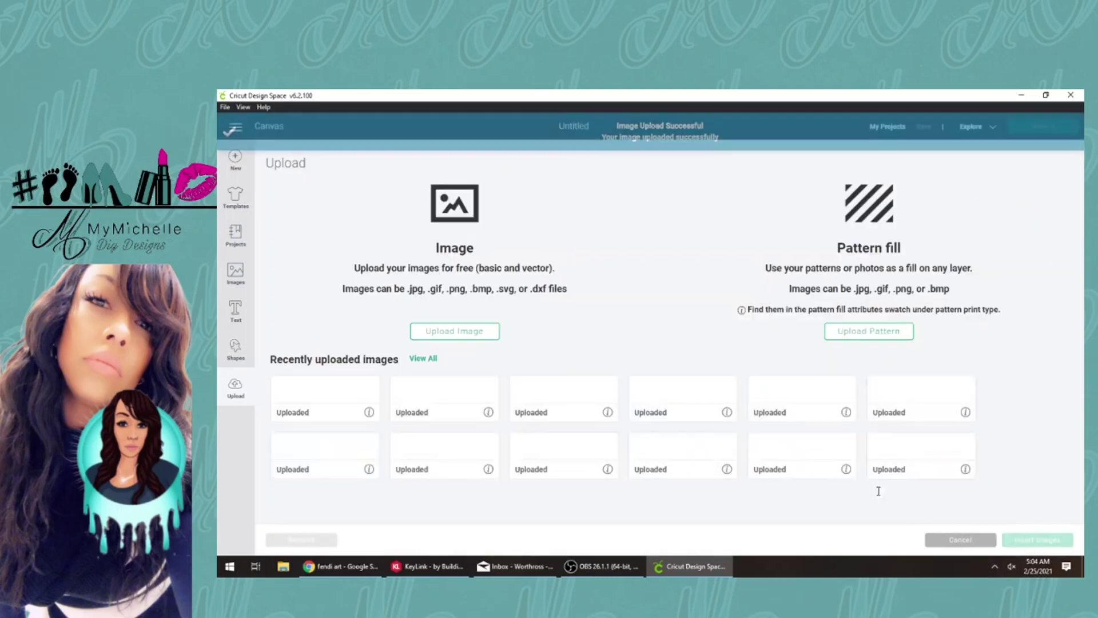
# Upload the original Fendi JPG as a Complex image and save it without erasing anything as a Print Then Cut image.
pyautogui.click(455, 334)
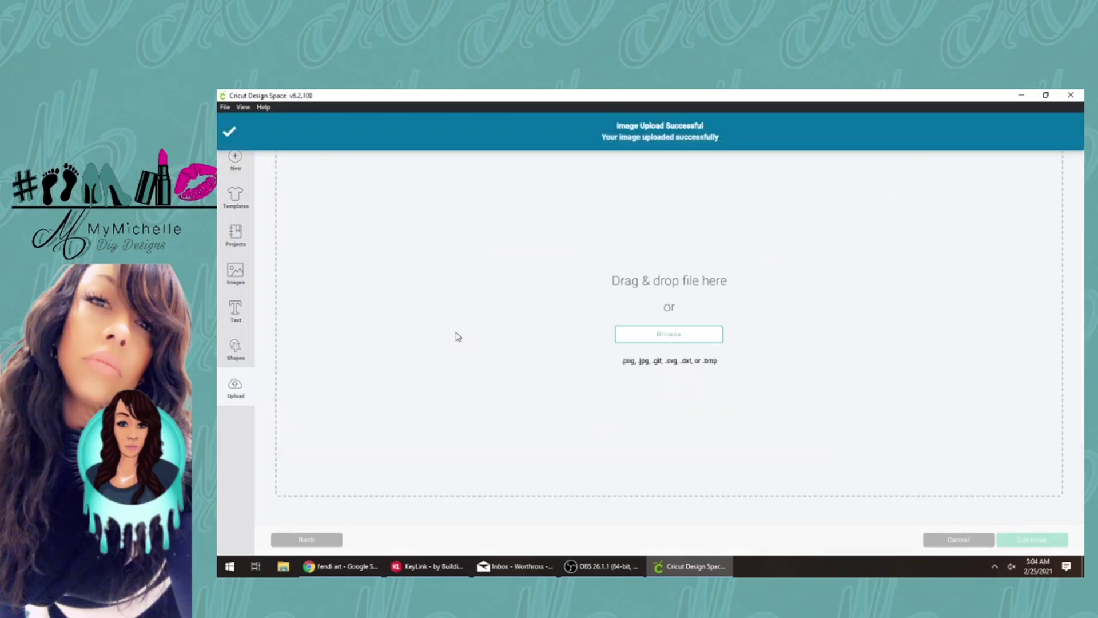
pyautogui.click(641, 332)
pyautogui.click(366, 220)
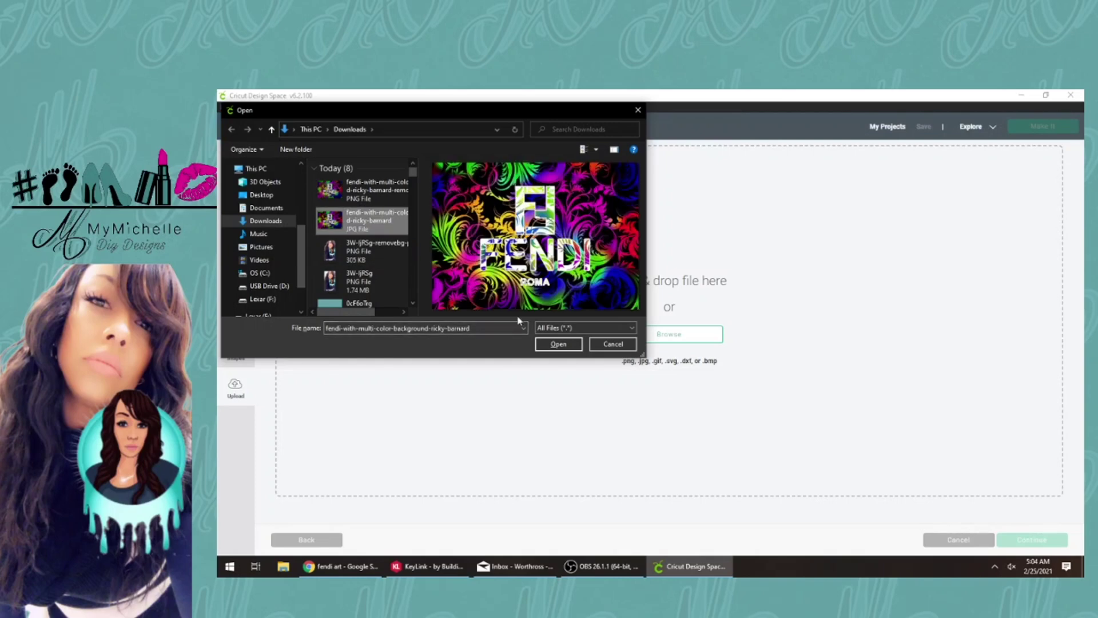
pyautogui.click(564, 343)
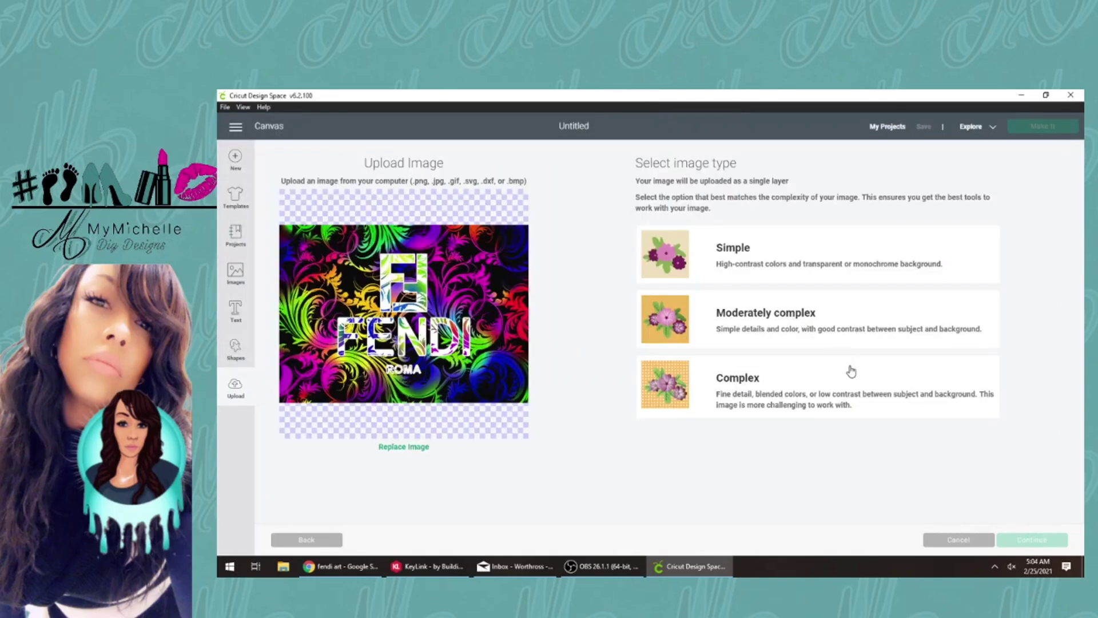
pyautogui.click(851, 371)
pyautogui.click(1018, 538)
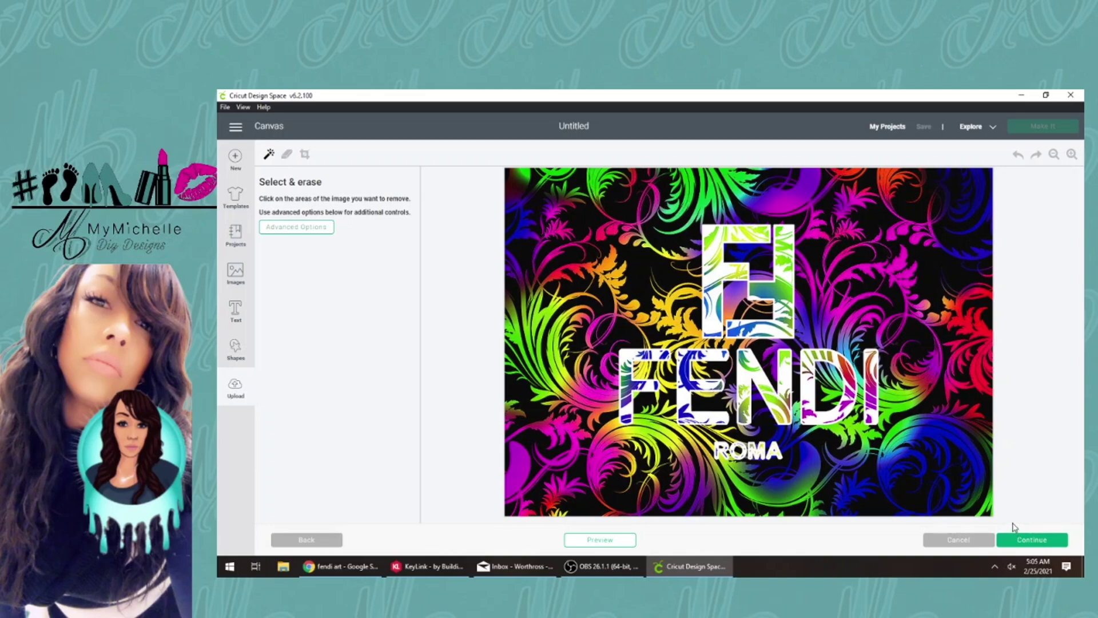
pyautogui.click(1010, 542)
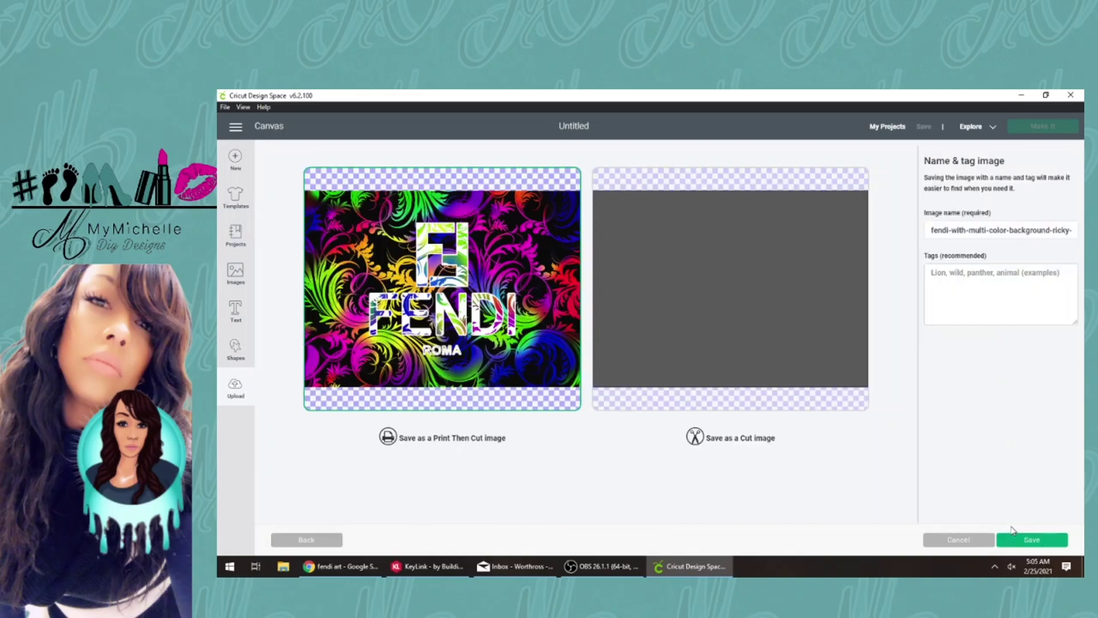
pyautogui.click(1050, 541)
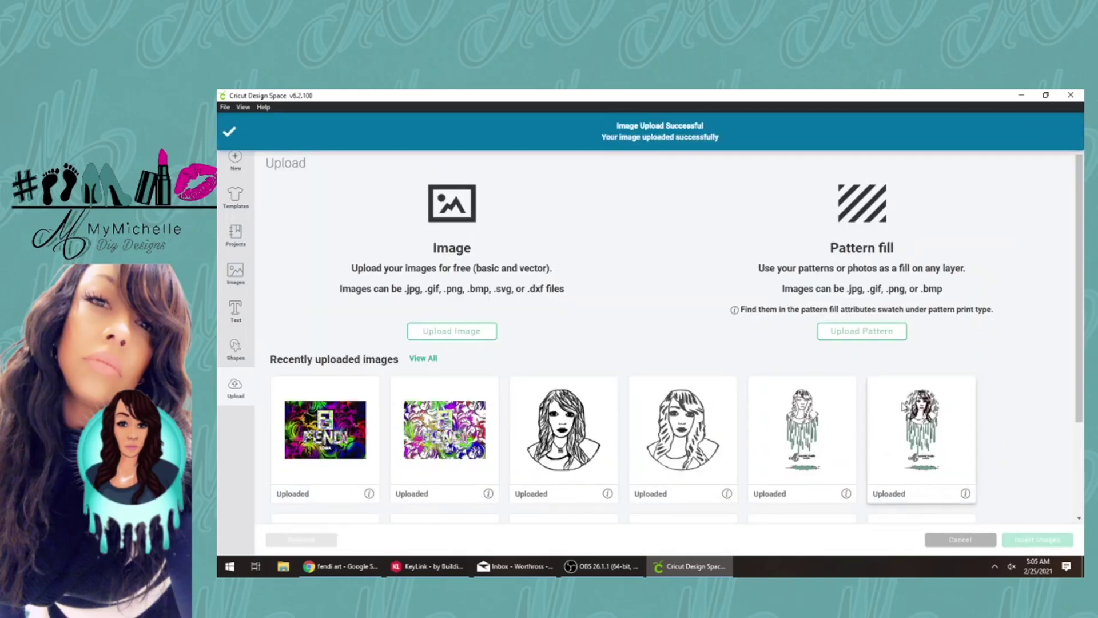
# Insert both uploaded Fendi images, the background-removed version and the original, onto the canvas.
pyautogui.click(447, 409)
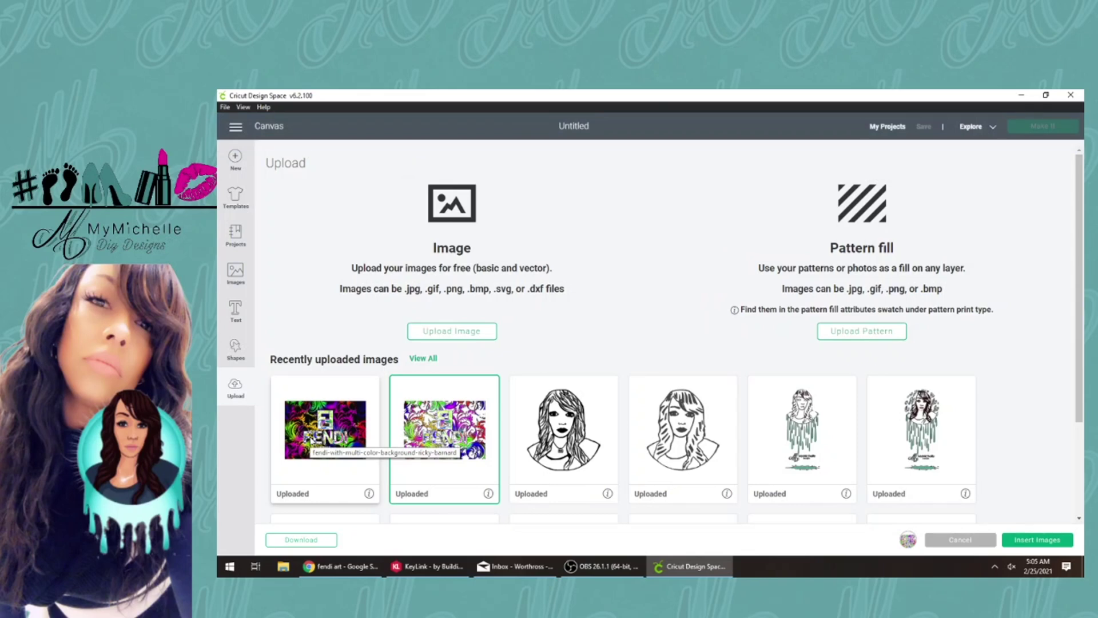
pyautogui.click(1036, 539)
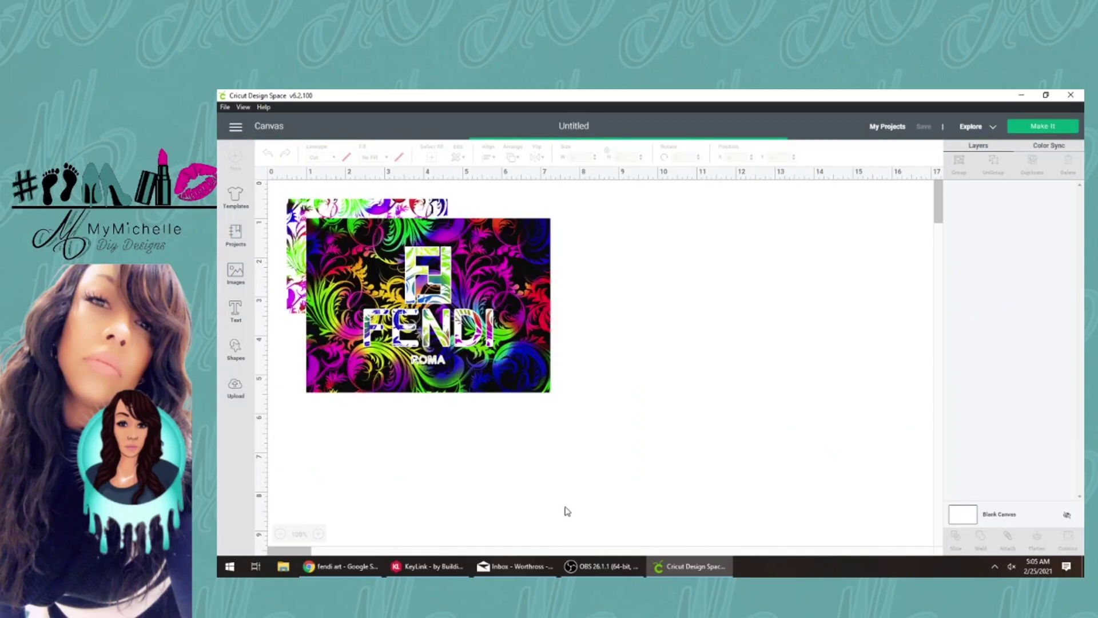
# Separate the two Fendi images by moving the original to about X 10.7, Y 0 and the background-removed one to about X 1.1, Y 1.7.
pyautogui.moveTo(518, 303); pyautogui.dragTo(846, 262)
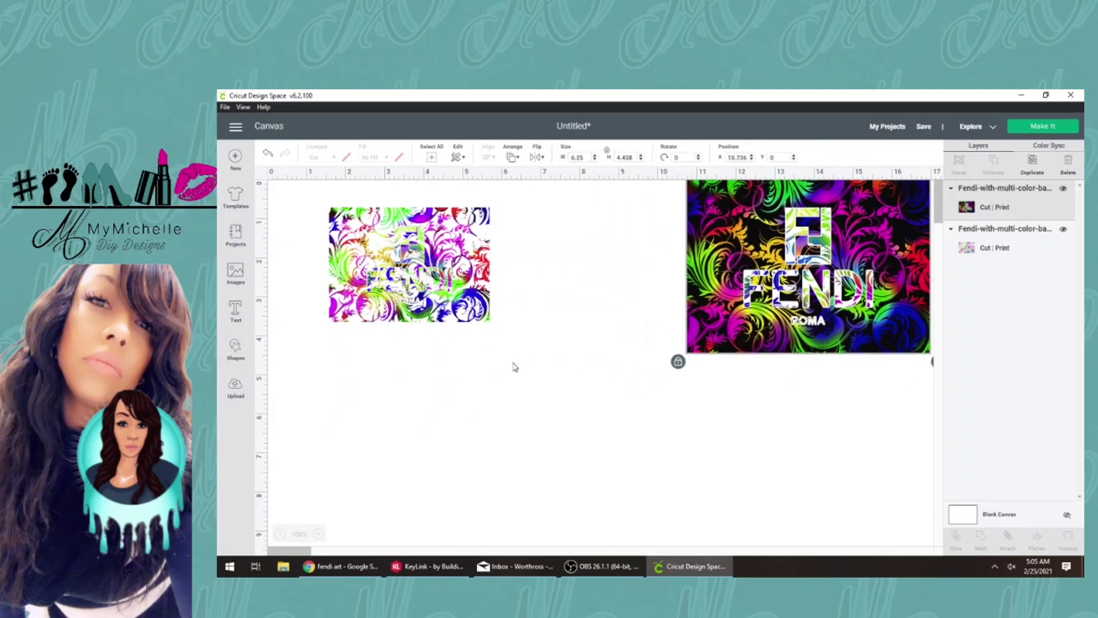
pyautogui.moveTo(463, 320); pyautogui.dragTo(444, 357)
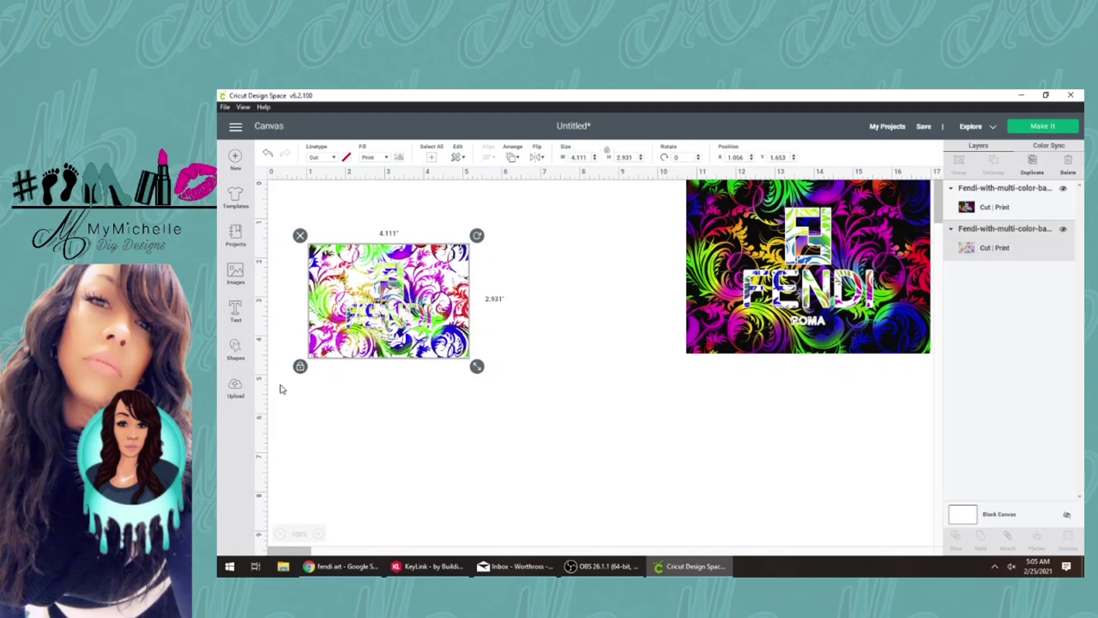
# Search the image library for "Round square", insert the subscribed Square Rounded Card, and place it between the two Fendi images.
pyautogui.click(235, 274)
pyautogui.click(607, 192)
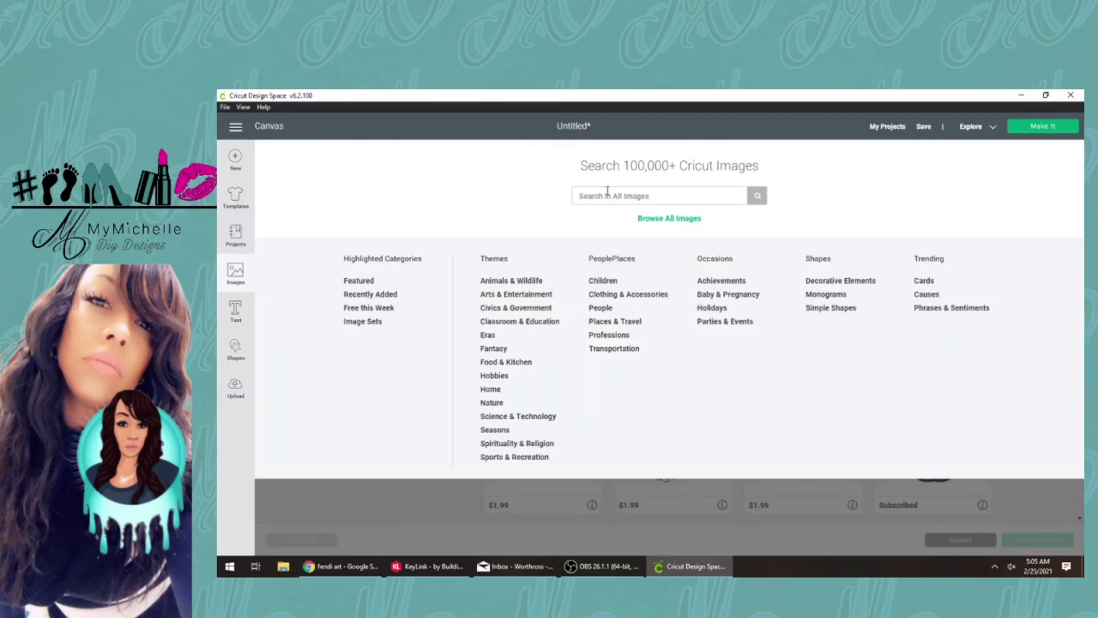
pyautogui.write('Round square')
pyautogui.press('Return')
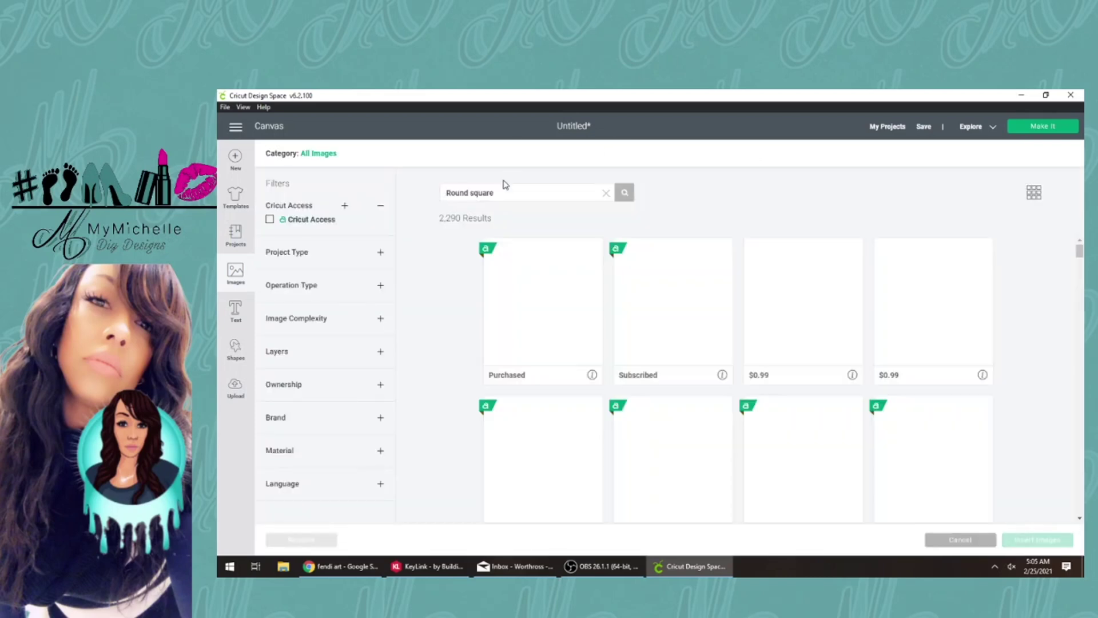
pyautogui.click(657, 290)
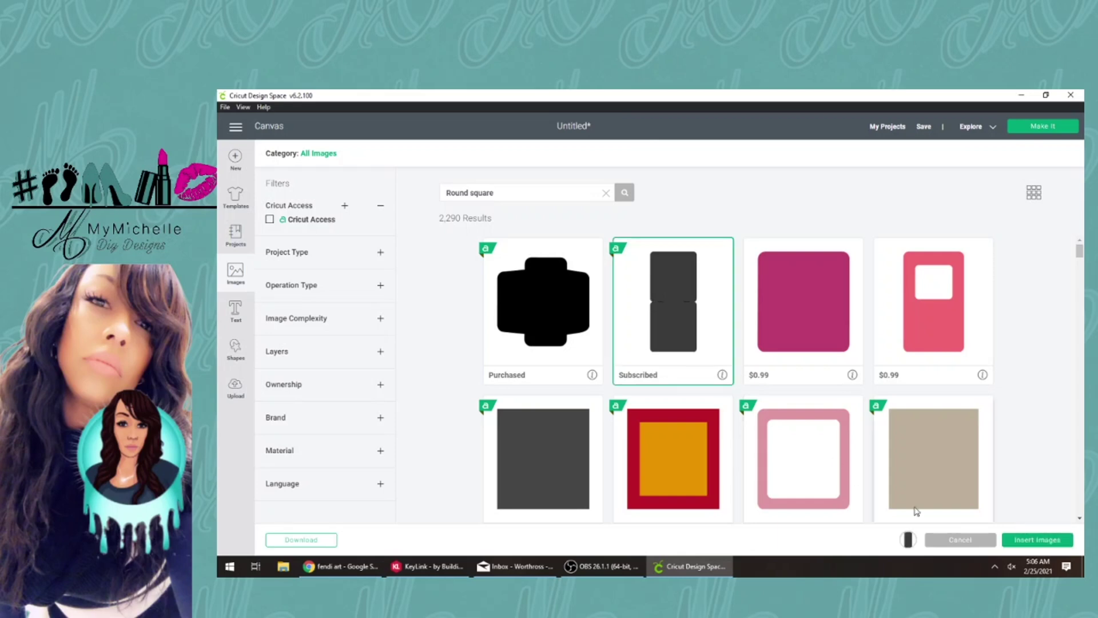
pyautogui.click(1037, 539)
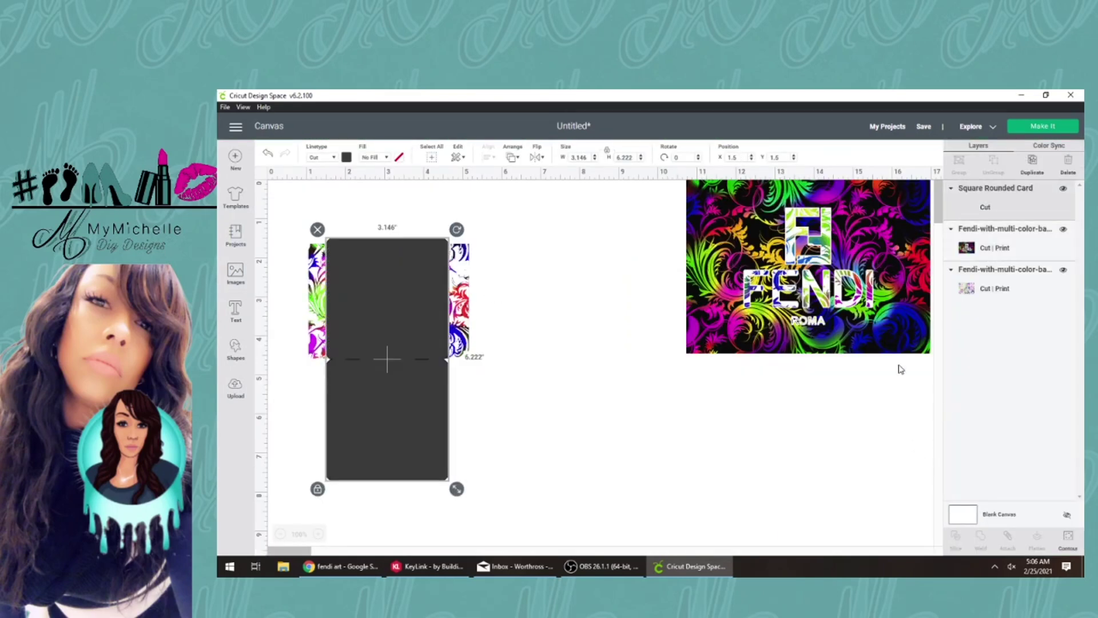
pyautogui.moveTo(391, 393); pyautogui.dragTo(580, 393)
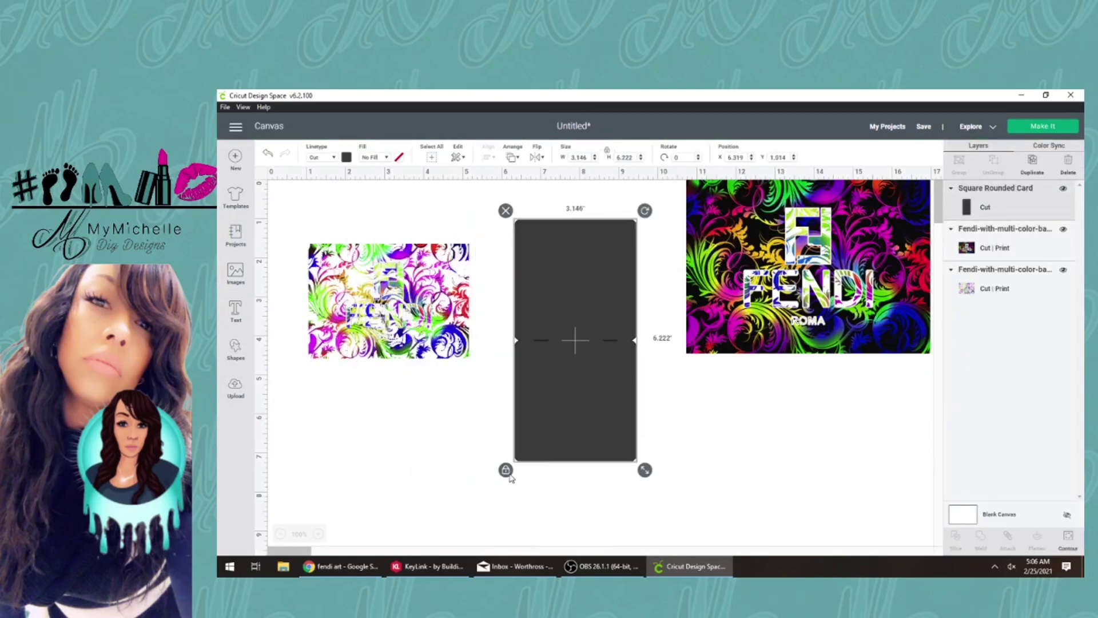
# Resize the rounded card with unlocked proportions to 1 inch wide by 1.7 inches high and place it below the background-removed Fendi image.
pyautogui.click(725, 170)
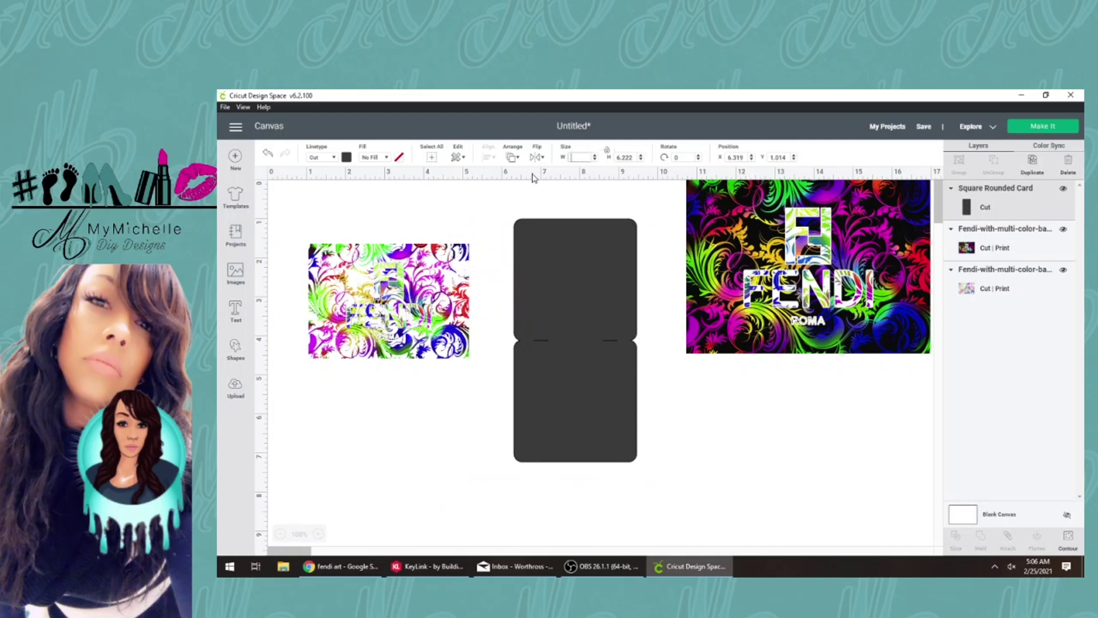
pyautogui.write('1')
pyautogui.press('Return')
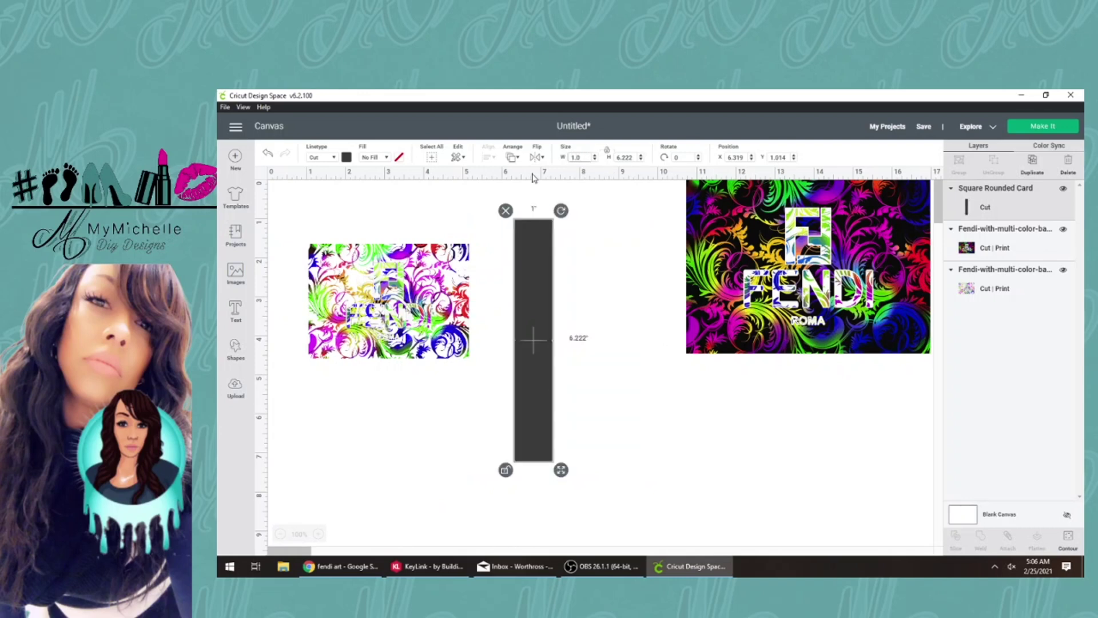
pyautogui.click(634, 157)
pyautogui.write('1.7')
pyautogui.press('Return')
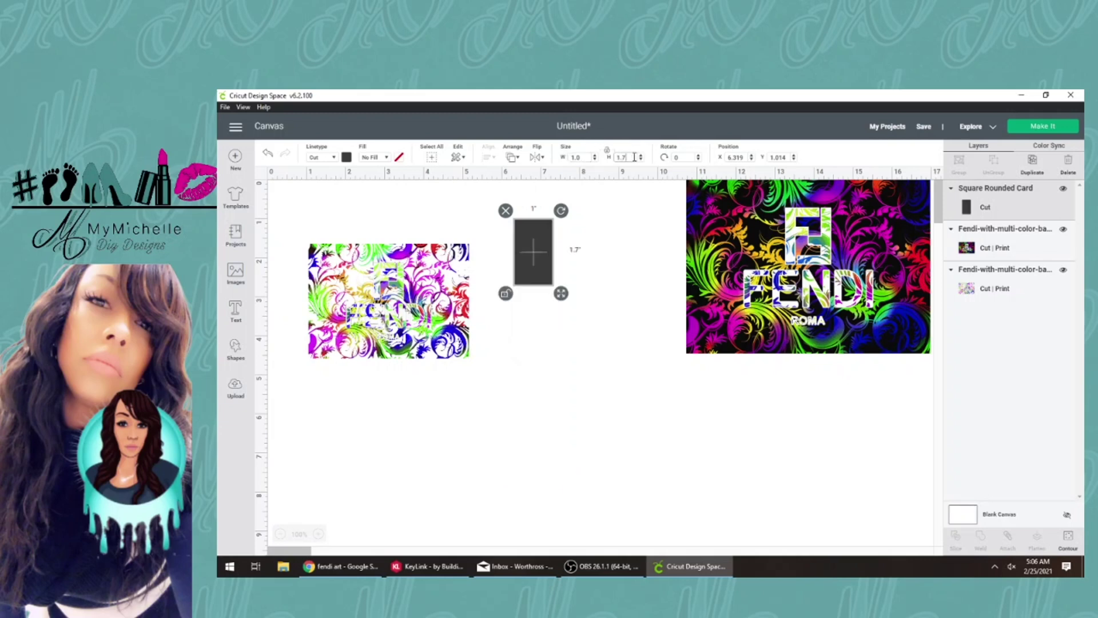
pyautogui.click(531, 302)
pyautogui.moveTo(544, 261); pyautogui.dragTo(514, 382)
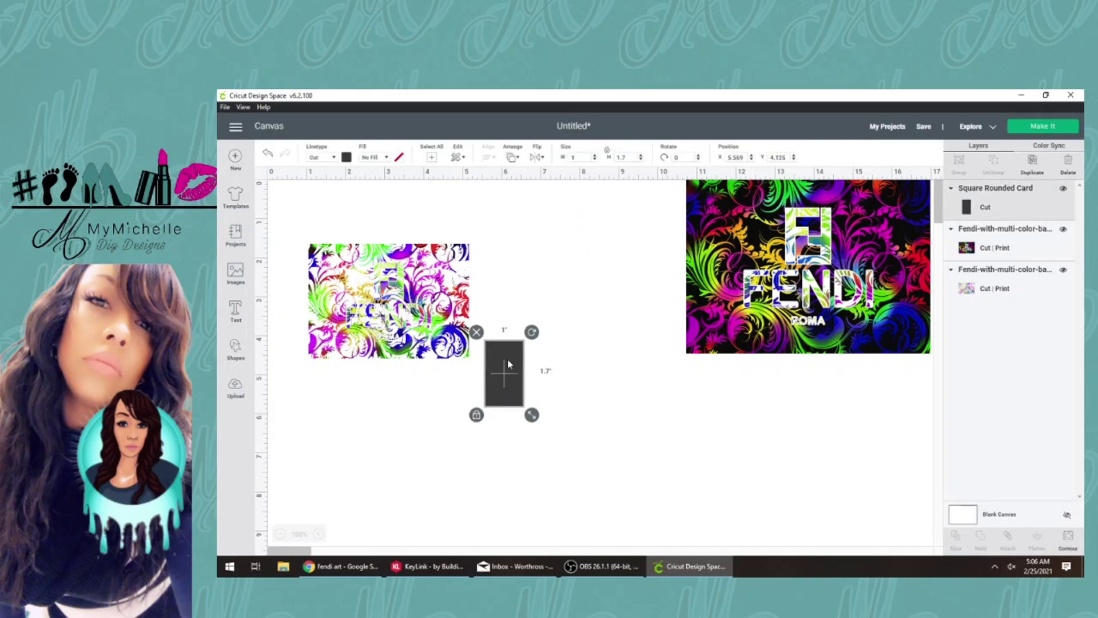
pyautogui.click(574, 244)
# Unlock the background-removed Fendi image's proportions and size it to 1.0 inch wide by 1.8 inches high.
pyautogui.click(453, 349)
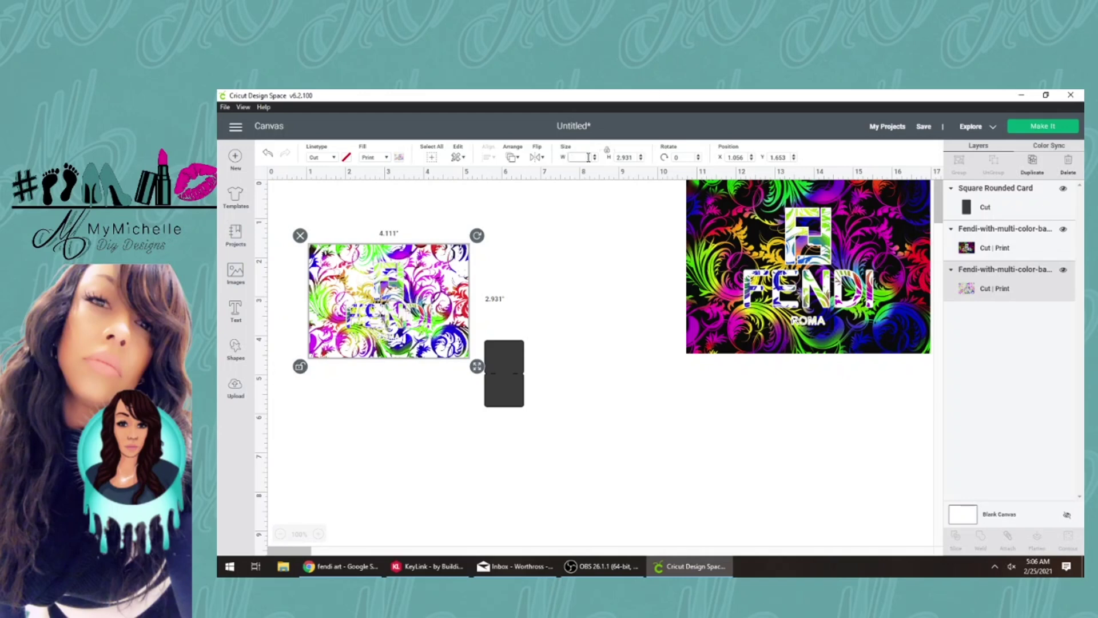
pyautogui.write('1.0')
pyautogui.press('Return')
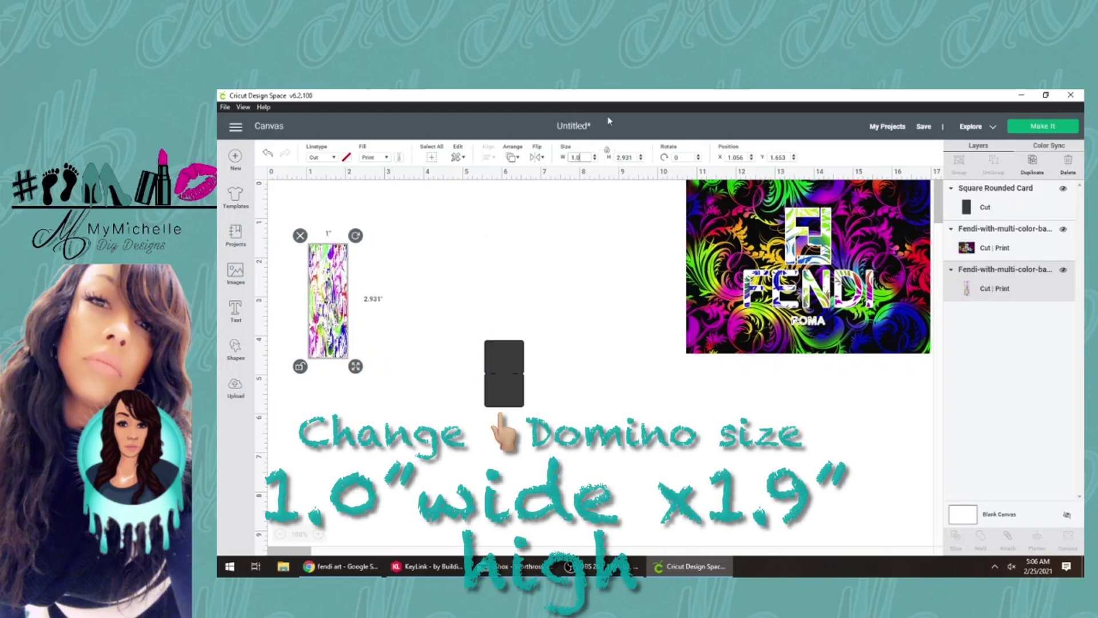
pyautogui.click(597, 173)
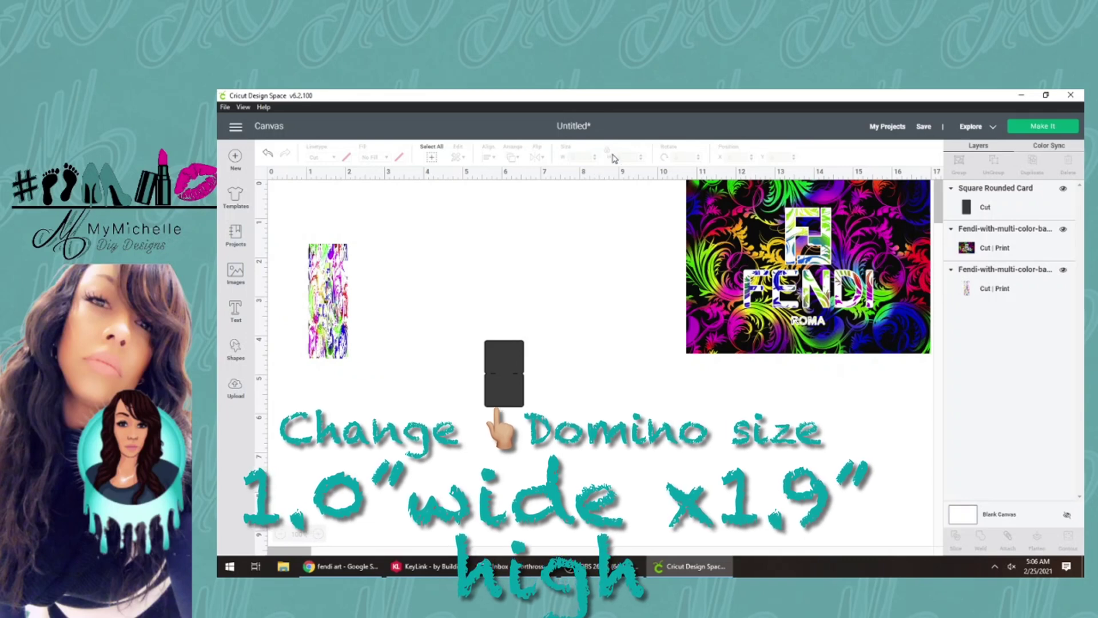
pyautogui.click(337, 309)
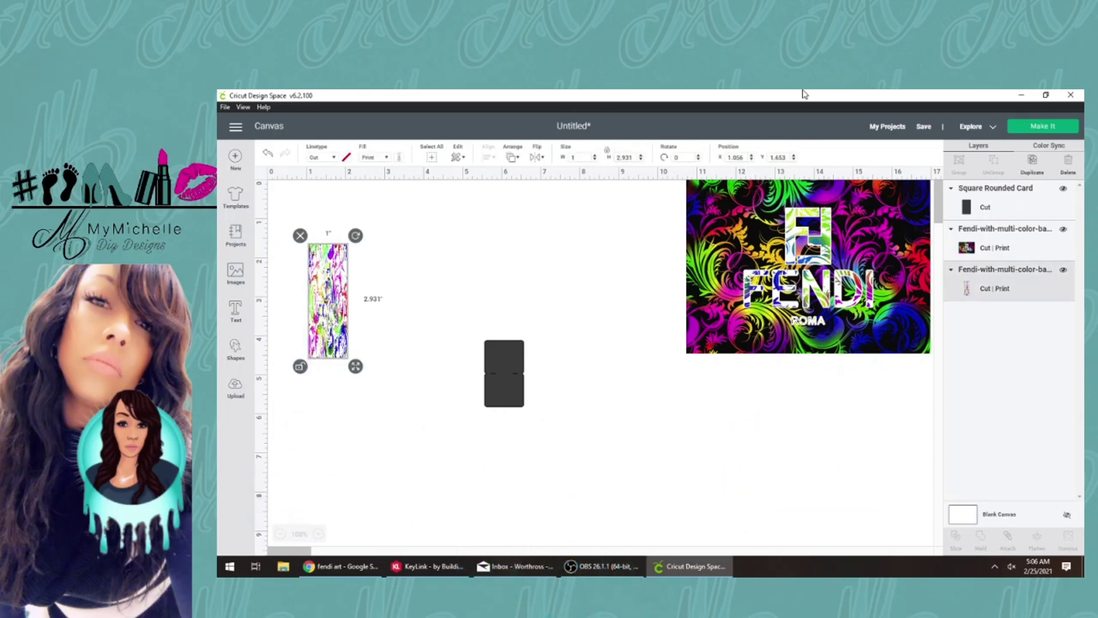
pyautogui.doubleClick(633, 157)
pyautogui.press('BackSpace')
pyautogui.write('1.8')
pyautogui.press('Return')
# Set the background-removed Fendi image's width to 1.8 inches and its height to 1.0 inch.
pyautogui.doubleClick(584, 157)
pyautogui.press('BackSpace')
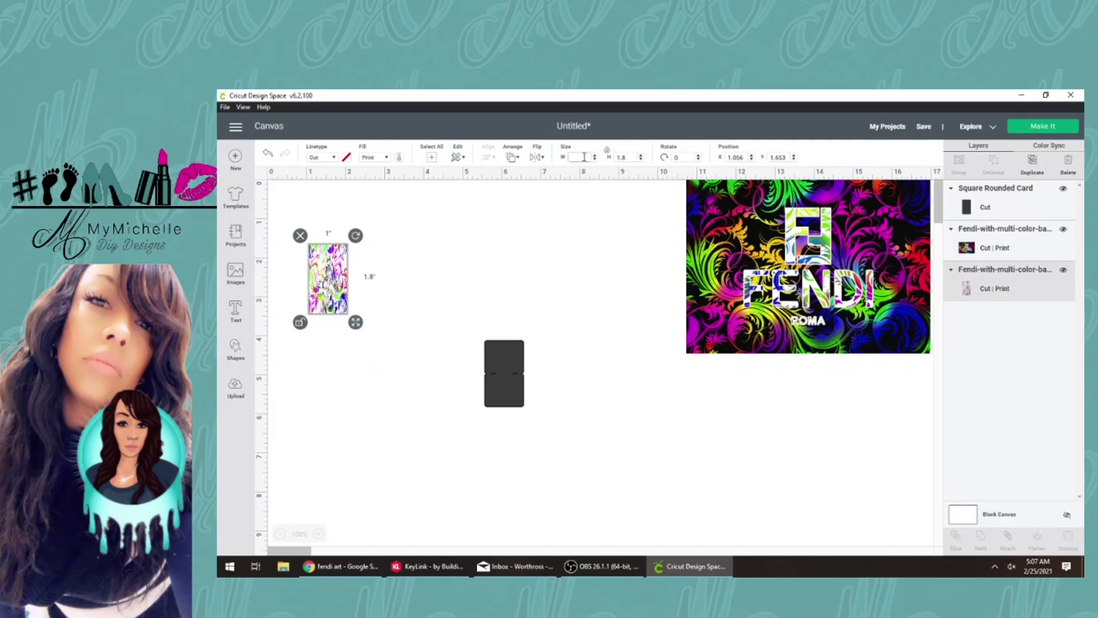
pyautogui.write('1.8')
pyautogui.press('Return')
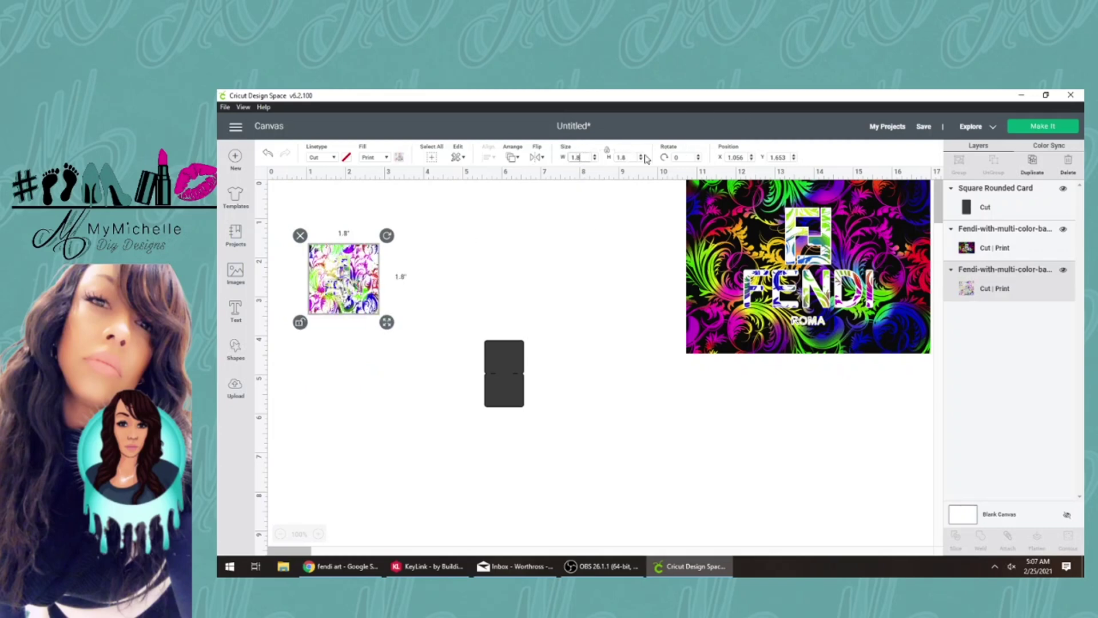
pyautogui.click(631, 157)
pyautogui.write('1.0')
pyautogui.press('Return')
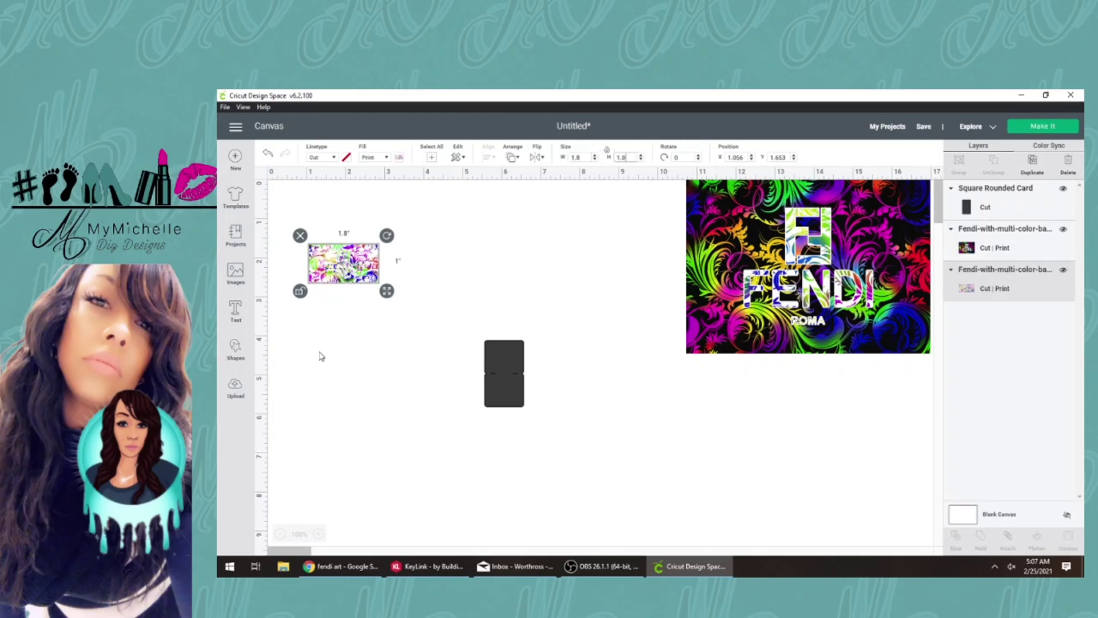
# Move the small Fendi image towards the rounded card, rotate the card to about 270° and lay it over the image.
pyautogui.click(319, 355)
pyautogui.moveTo(366, 275); pyautogui.dragTo(488, 292)
pyautogui.click(514, 354)
pyautogui.click(343, 387)
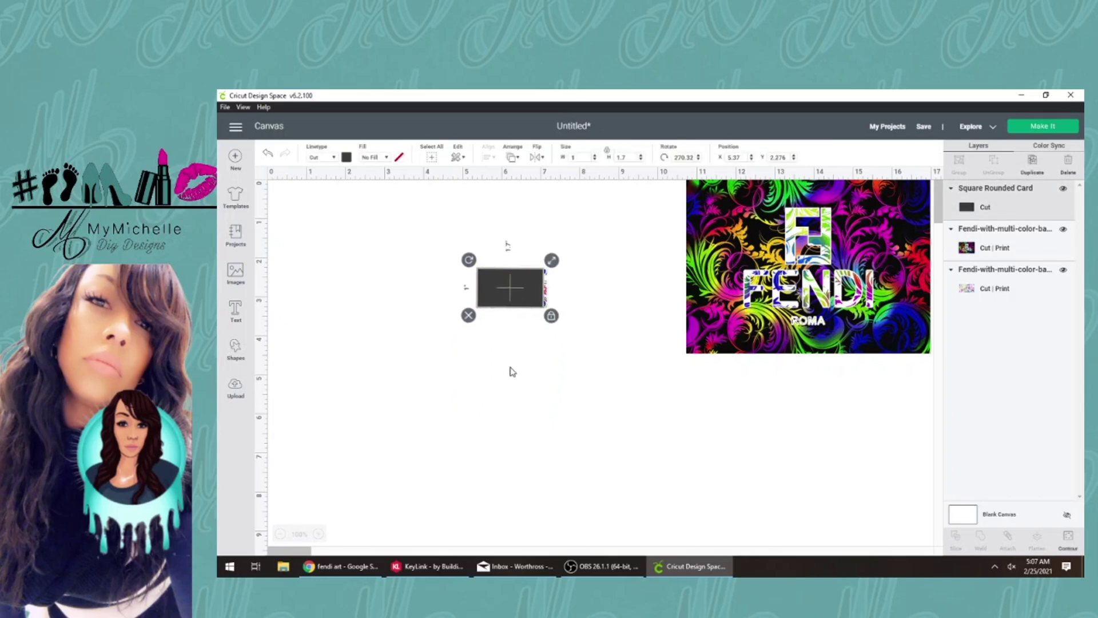
# Align the rounded card and the small Fendi image with Center Horizontally and Center.
pyautogui.moveTo(507, 366); pyautogui.dragTo(548, 249)
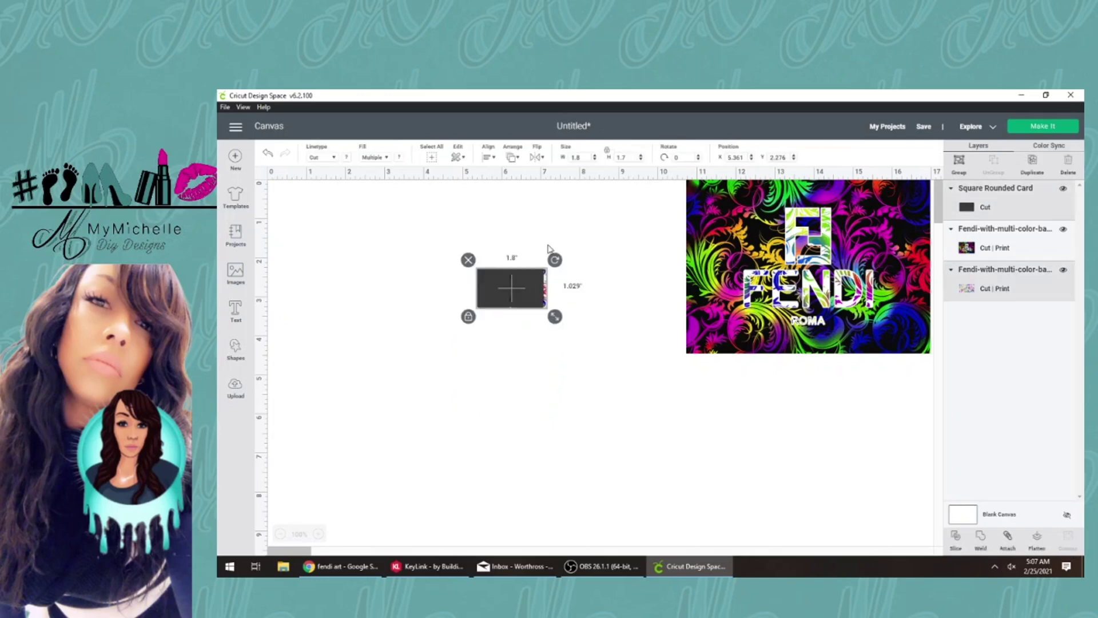
pyautogui.click(490, 158)
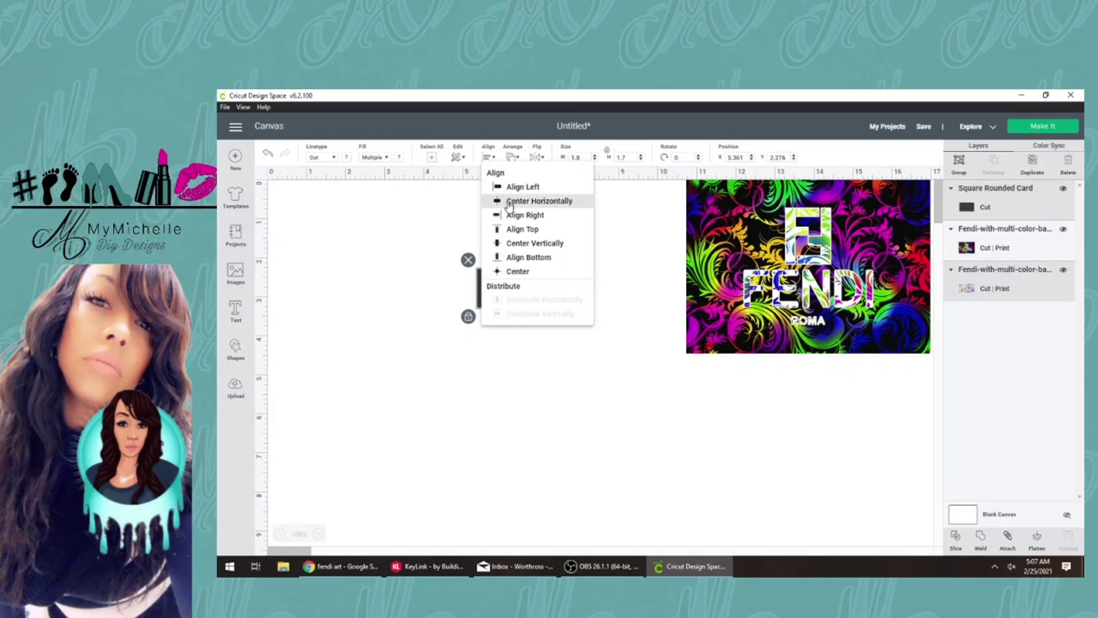
pyautogui.click(509, 201)
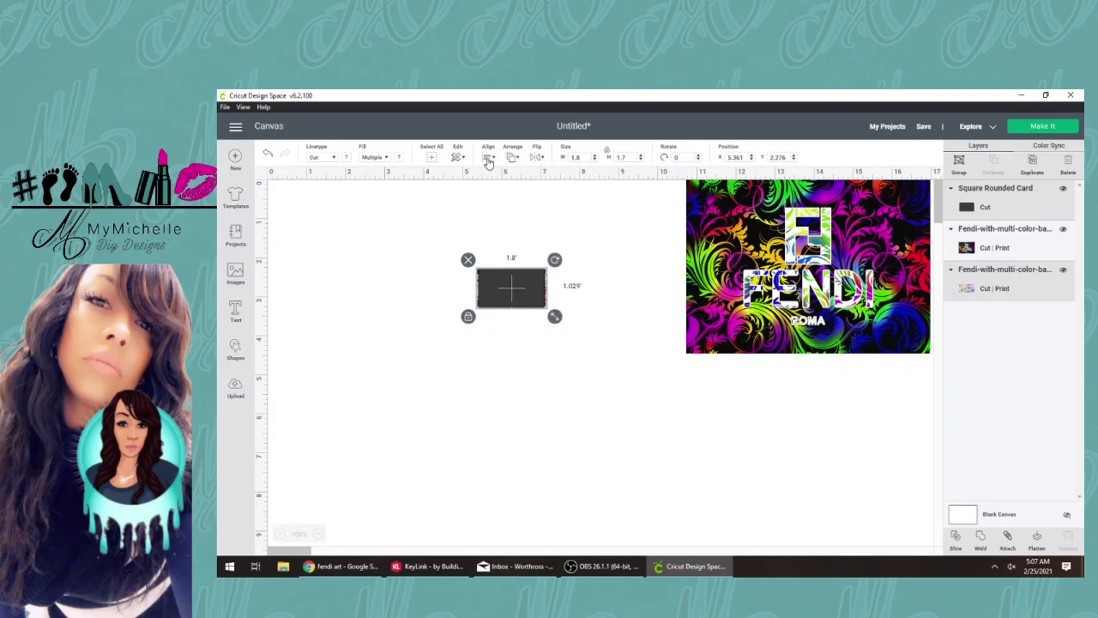
pyautogui.click(488, 158)
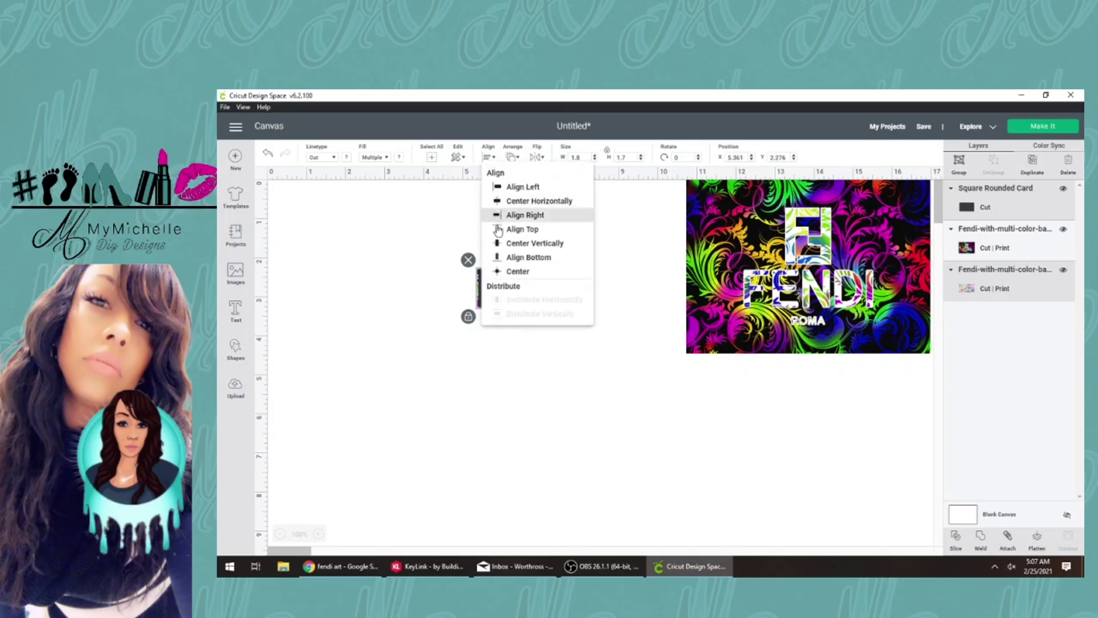
pyautogui.click(497, 272)
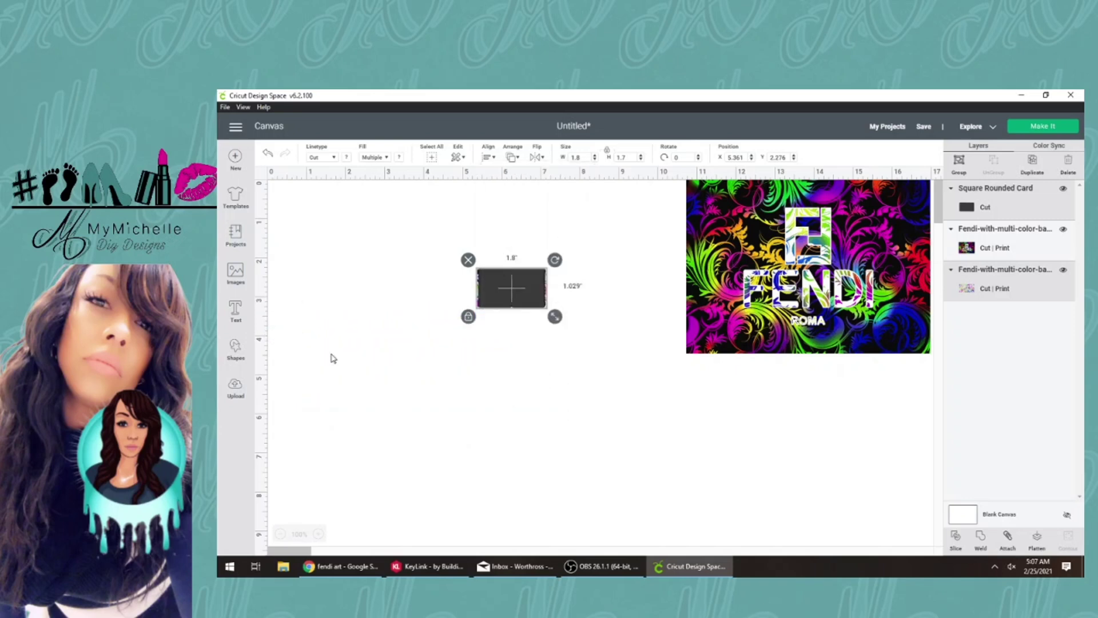
# Reselect the overlapping rounded card and small Fendi image together and slice them.
pyautogui.click(342, 356)
pyautogui.moveTo(506, 251); pyautogui.dragTo(552, 246)
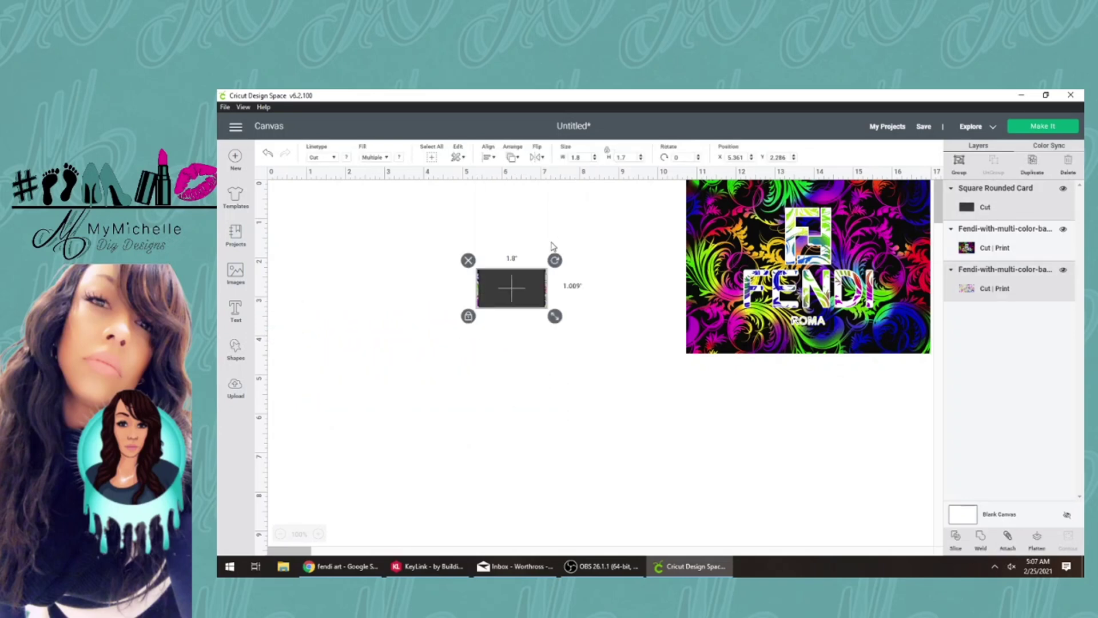
pyautogui.click(460, 292)
pyautogui.moveTo(456, 339); pyautogui.dragTo(538, 252)
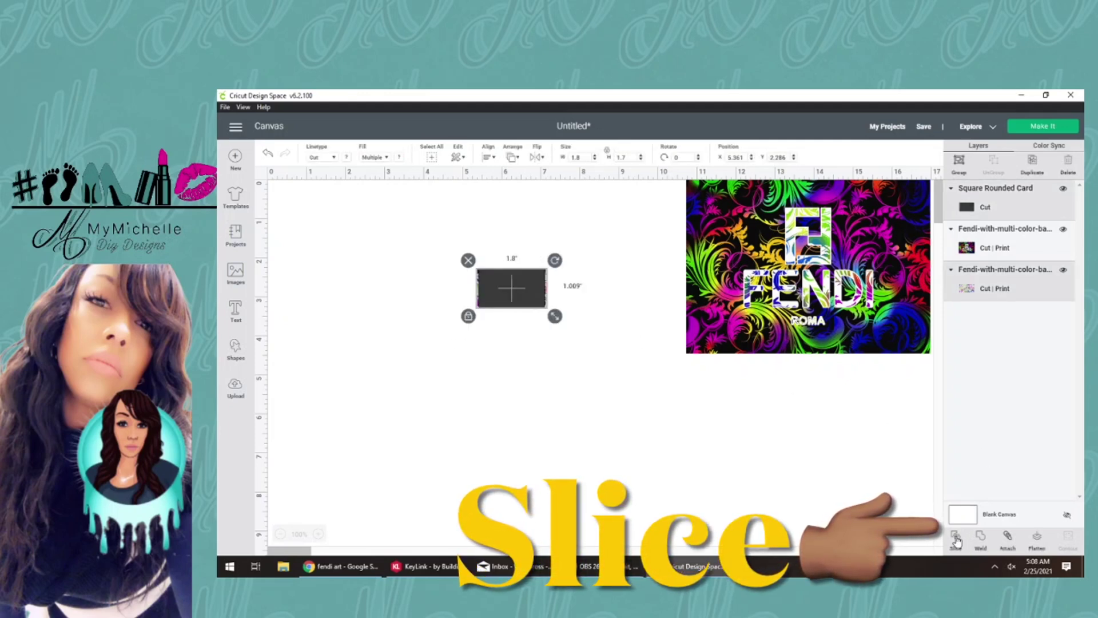
pyautogui.click(955, 537)
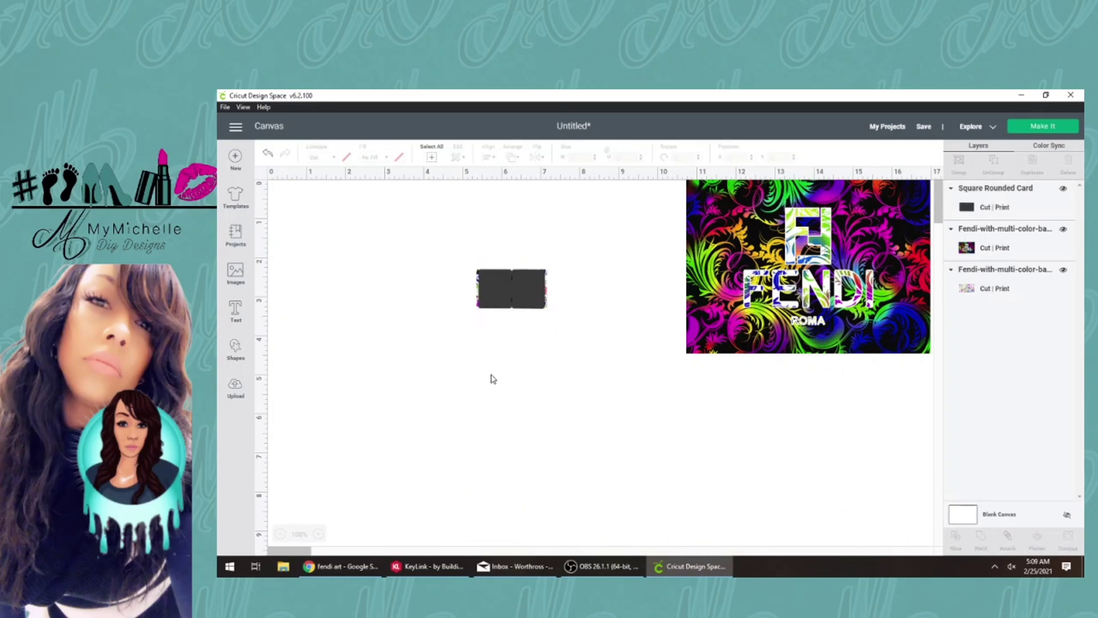
# Undo the slice of the rounded card and the small Fendi image.
pyautogui.moveTo(505, 292)
pyautogui.mouseDown()
pyautogui.moveTo(418, 292)
pyautogui.moveTo(524, 297)
pyautogui.mouseUp()
pyautogui.click(515, 298)
pyautogui.click(515, 353)
pyautogui.hotkey('ctrl', 'z')
pyautogui.hotkey('ctrl', 'z')
pyautogui.click(284, 154)
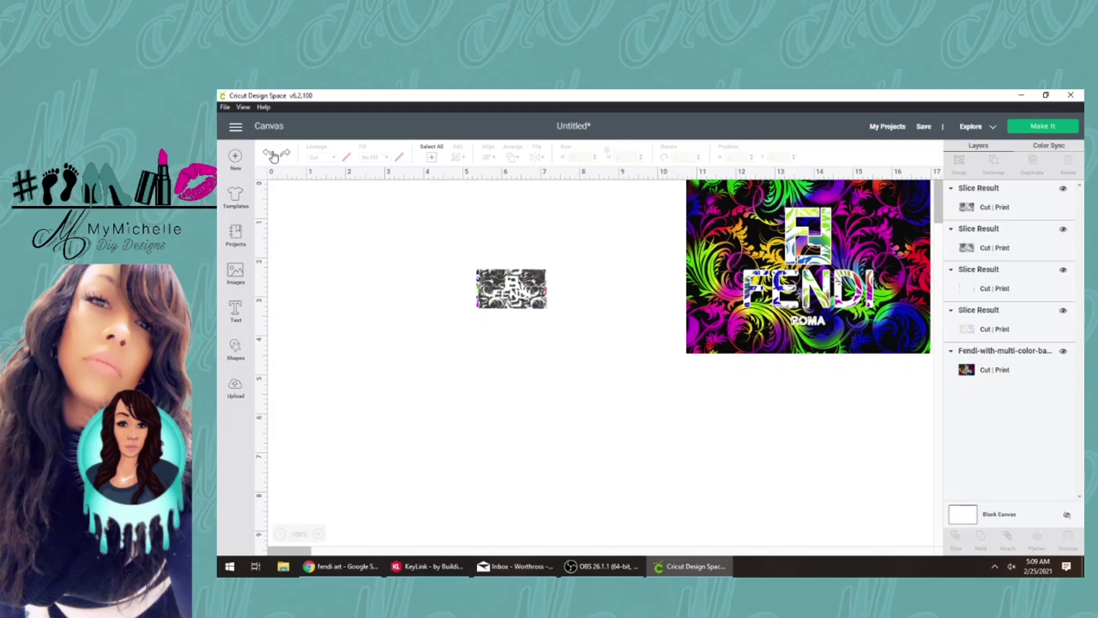
pyautogui.click(274, 156)
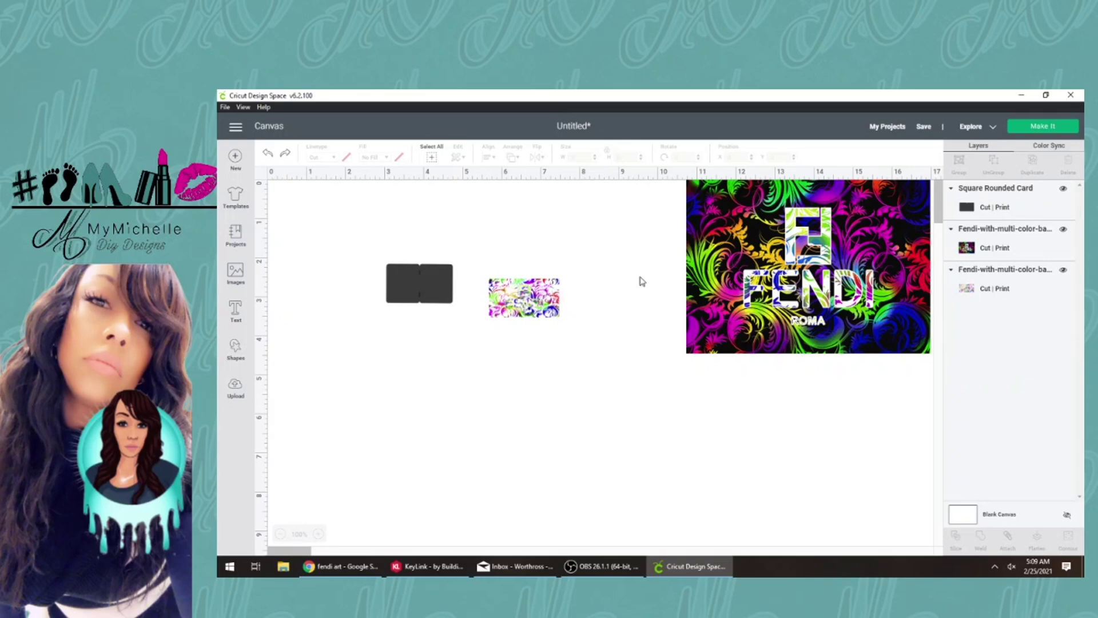
# Move the small Fendi image slightly lower and change its print fill from original artwork to a solid dark blue color.
pyautogui.moveTo(538, 310); pyautogui.dragTo(537, 322)
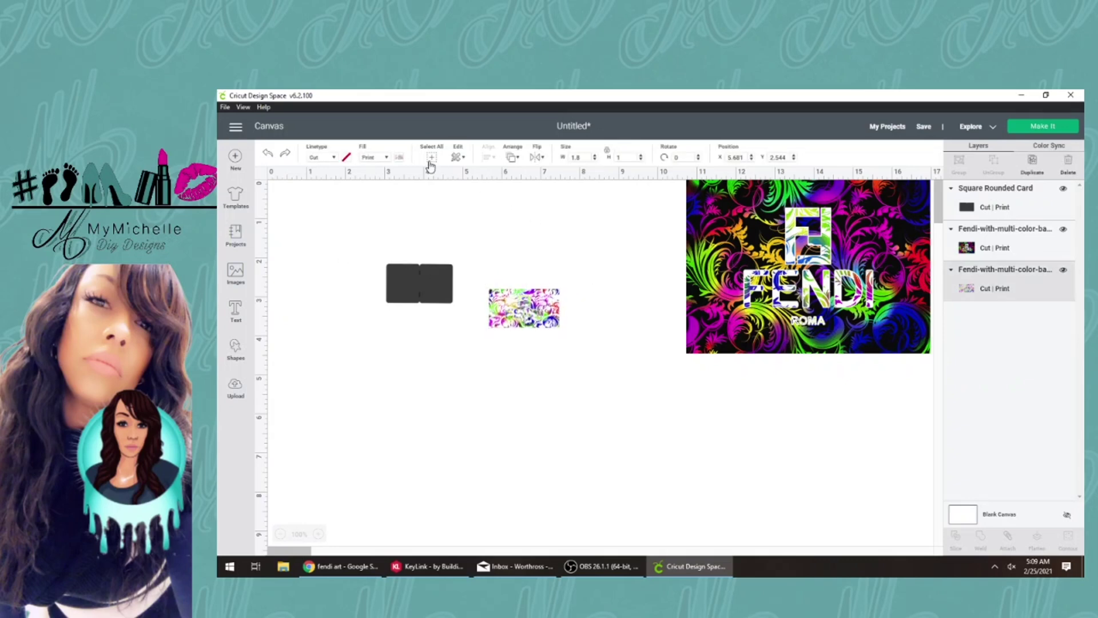
pyautogui.click(384, 163)
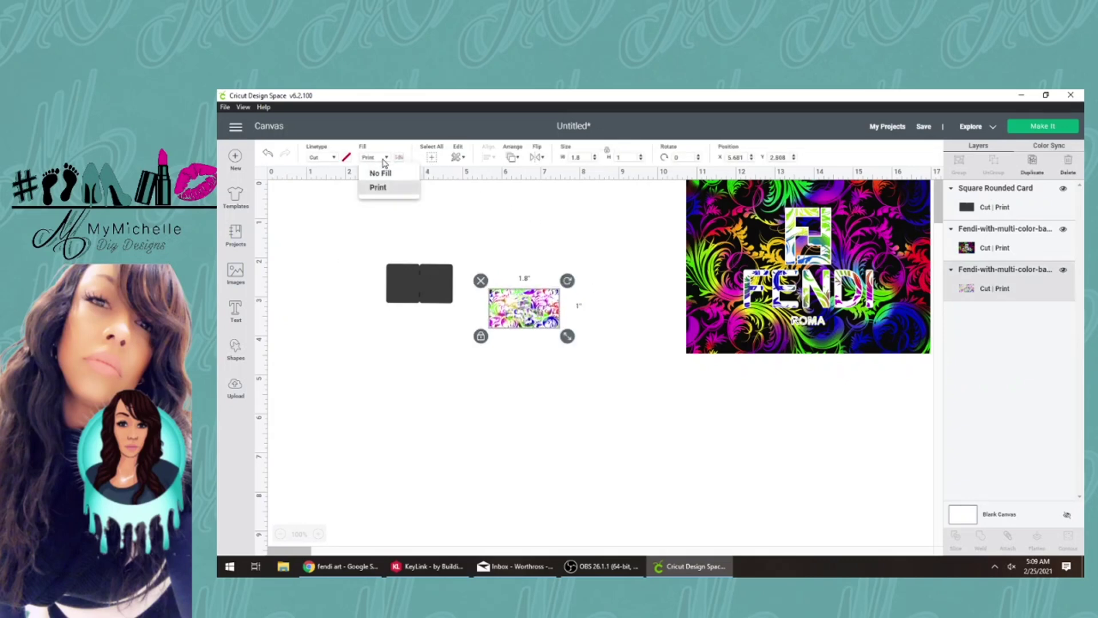
pyautogui.click(387, 193)
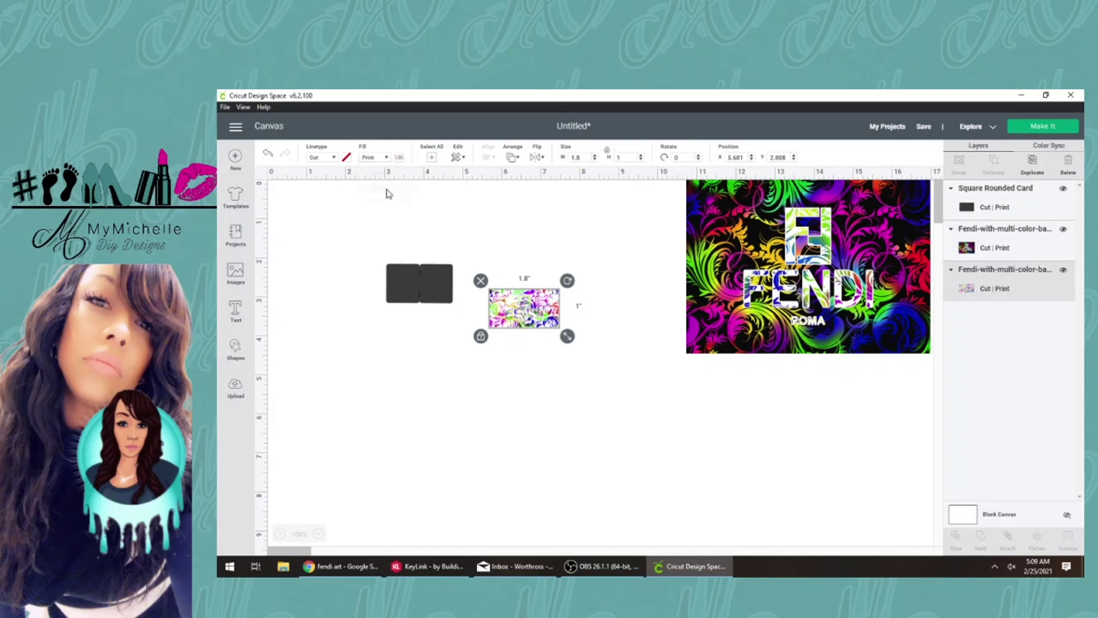
pyautogui.click(400, 160)
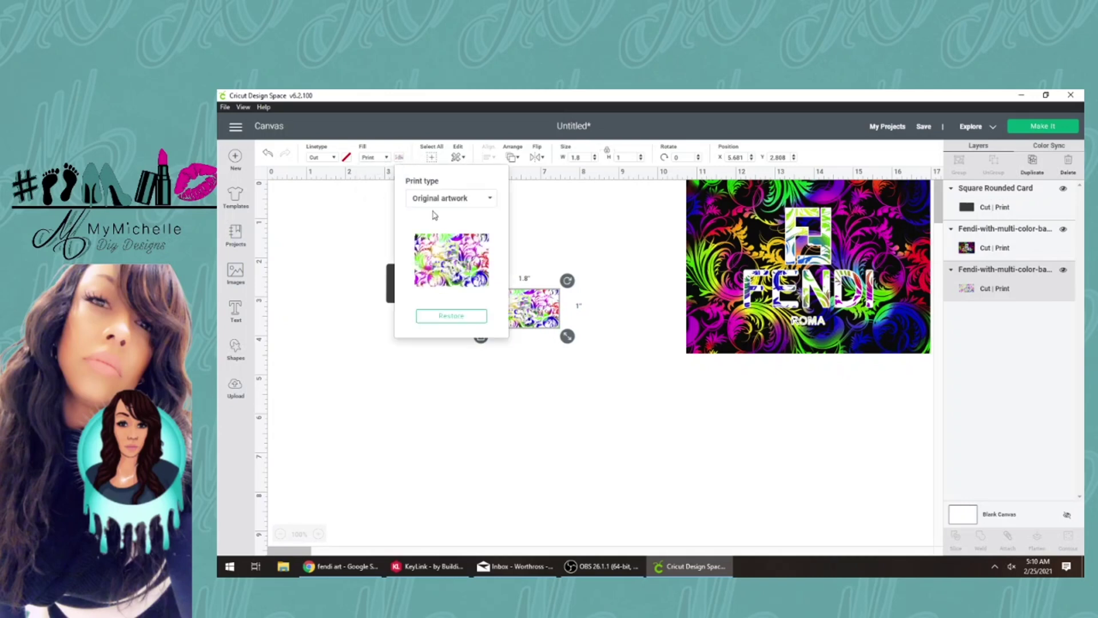
pyautogui.click(487, 199)
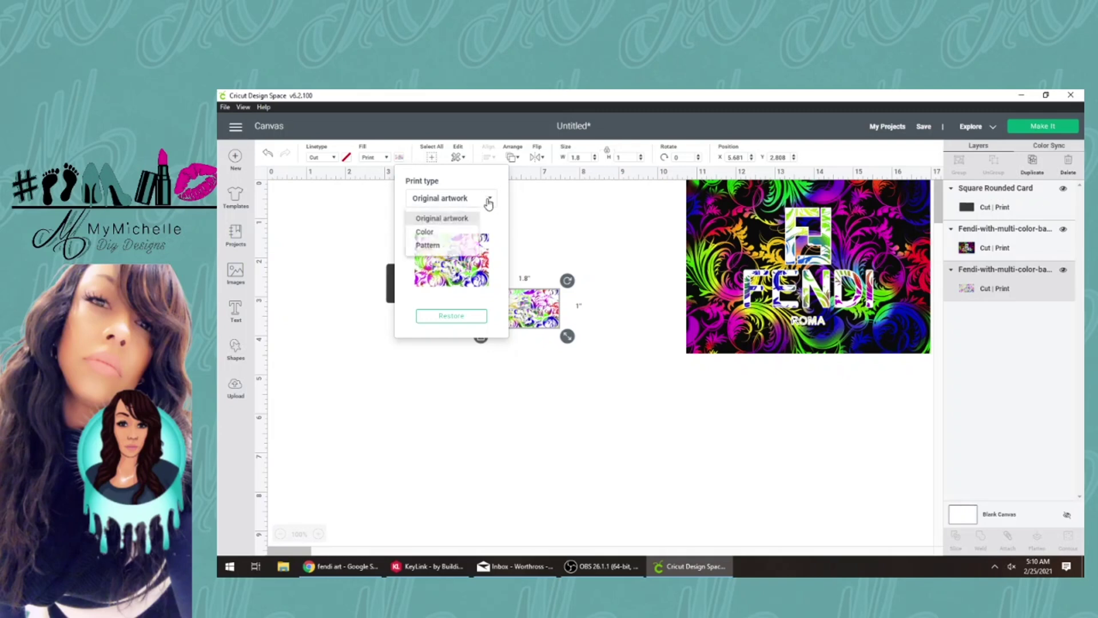
pyautogui.click(428, 233)
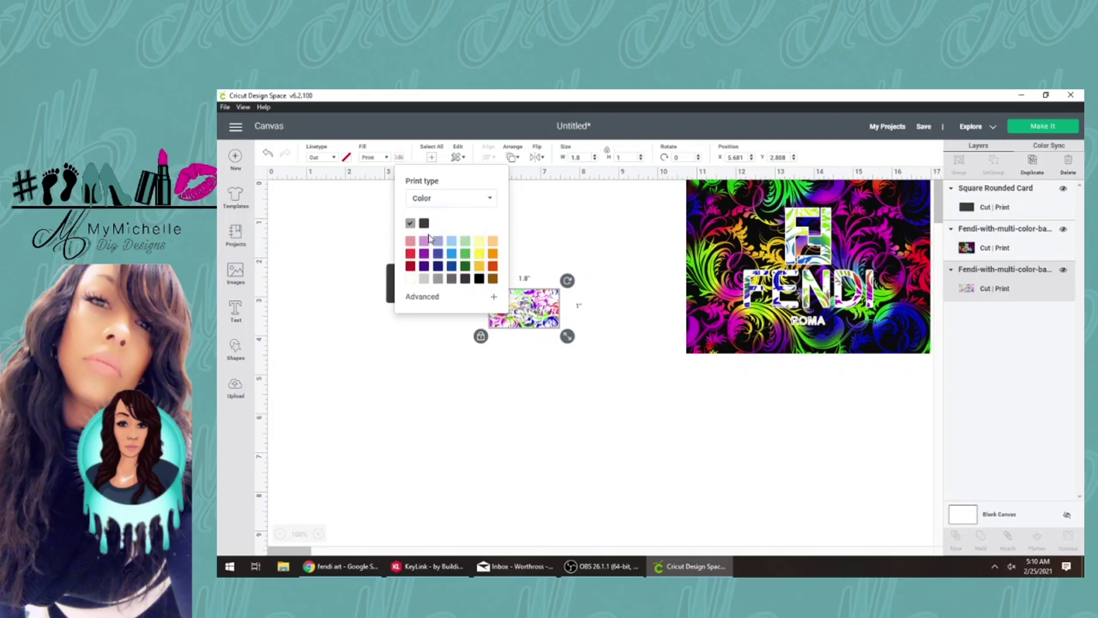
pyautogui.click(430, 298)
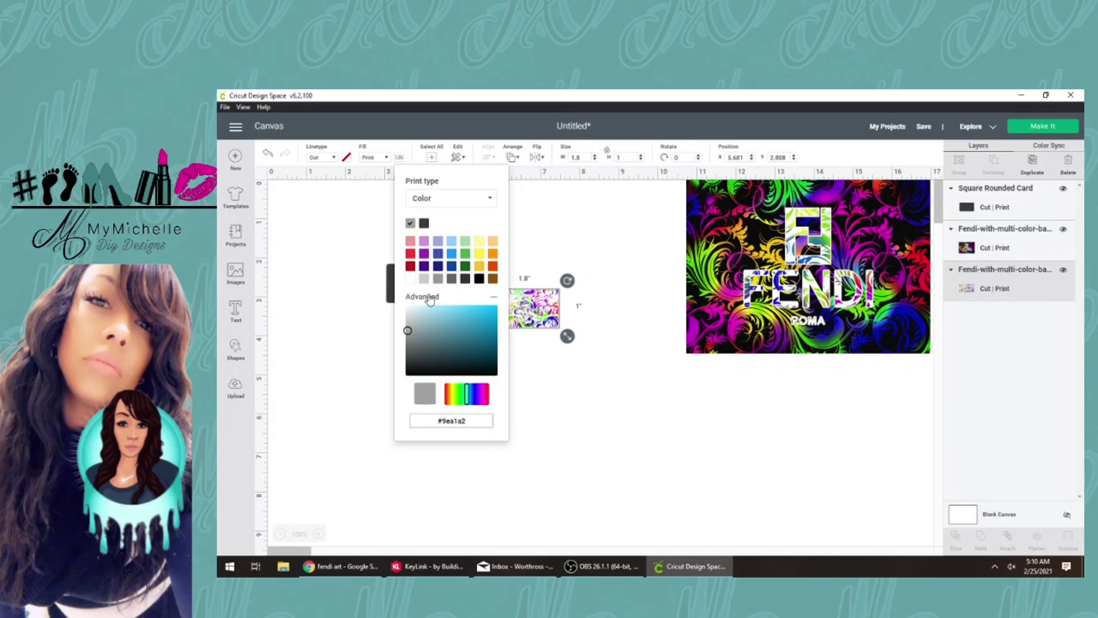
pyautogui.click(452, 267)
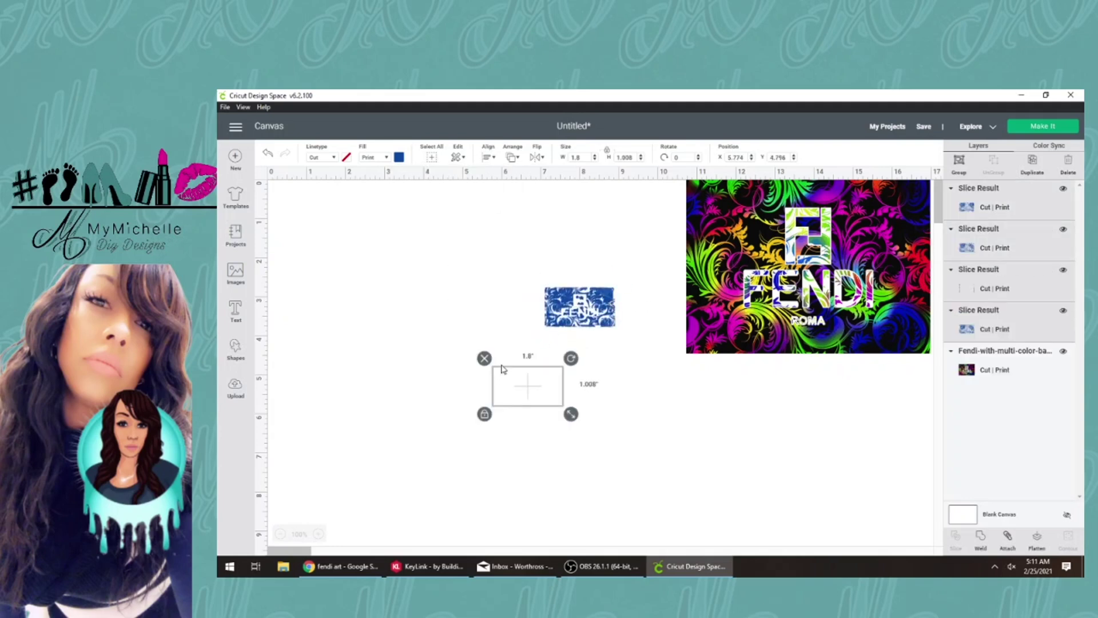
# Undo the joint move of the blue slice results and pull the individual slice pieces apart on the canvas.
pyautogui.hotkey('ctrl', 'z')
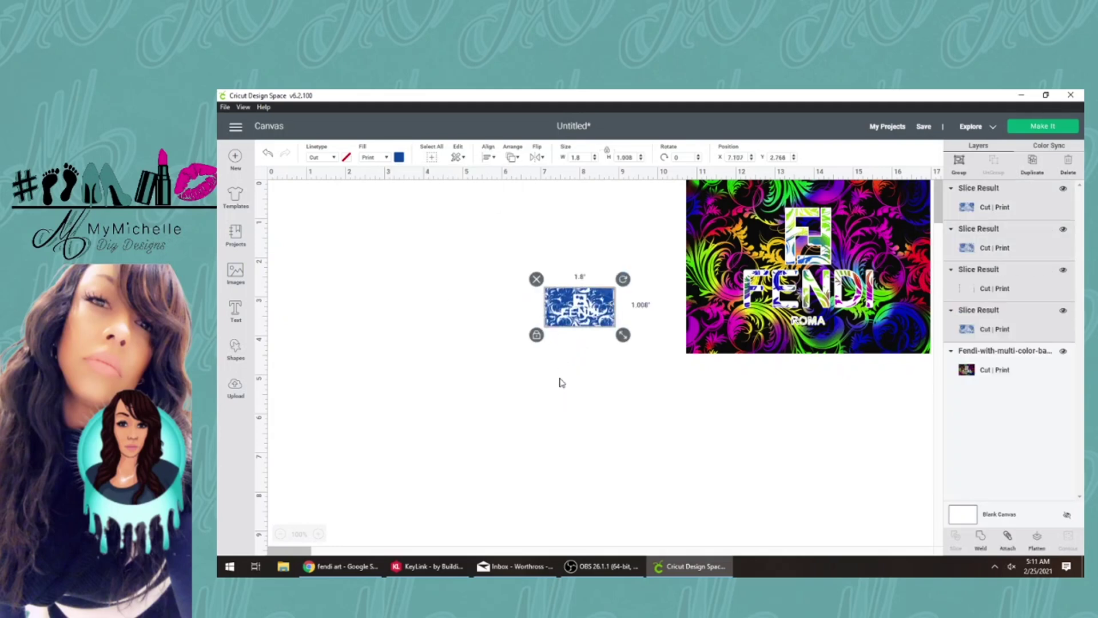
pyautogui.click(540, 405)
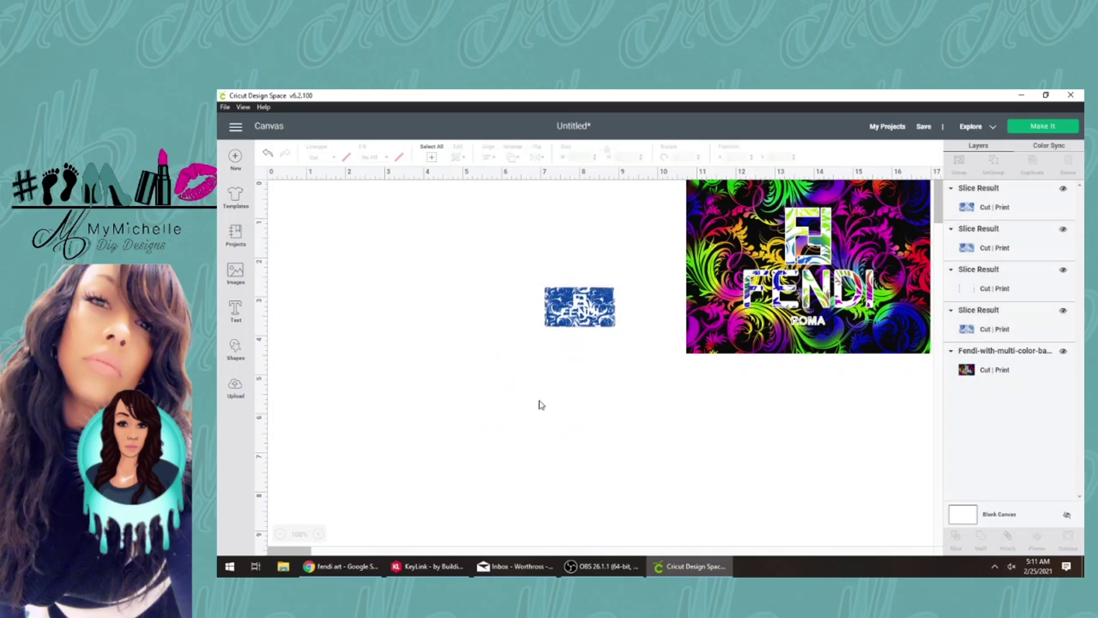
pyautogui.moveTo(574, 322); pyautogui.dragTo(415, 390)
pyautogui.moveTo(552, 313); pyautogui.dragTo(528, 402)
pyautogui.moveTo(582, 290); pyautogui.dragTo(615, 341)
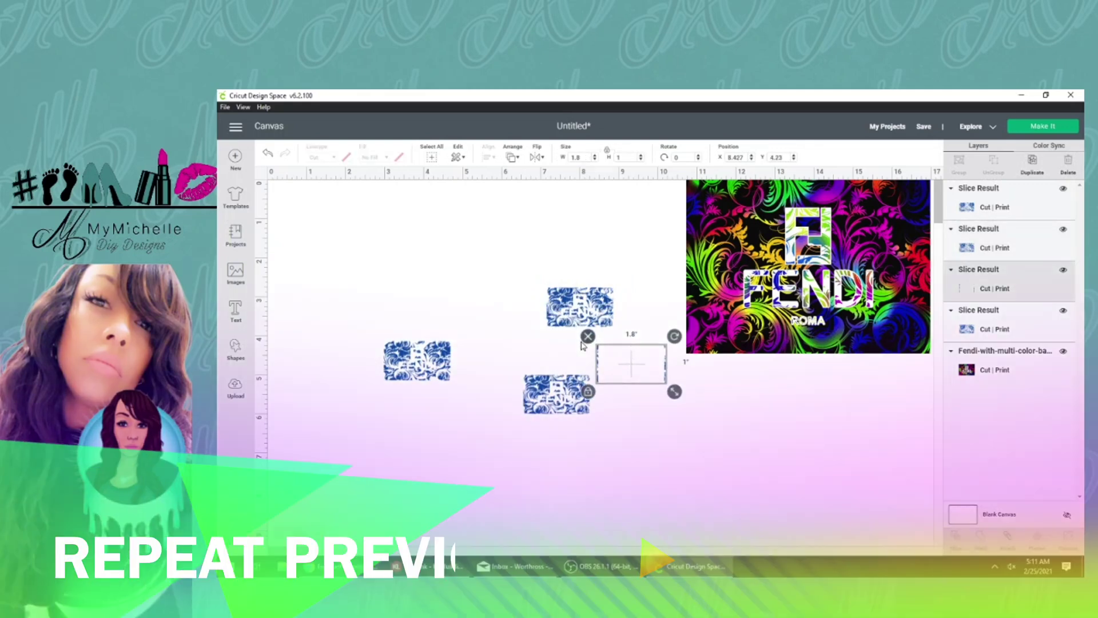
# Delete the sliced-off edge slivers and move the uppermost blue Fendi piece higher on the canvas.
pyautogui.click(587, 338)
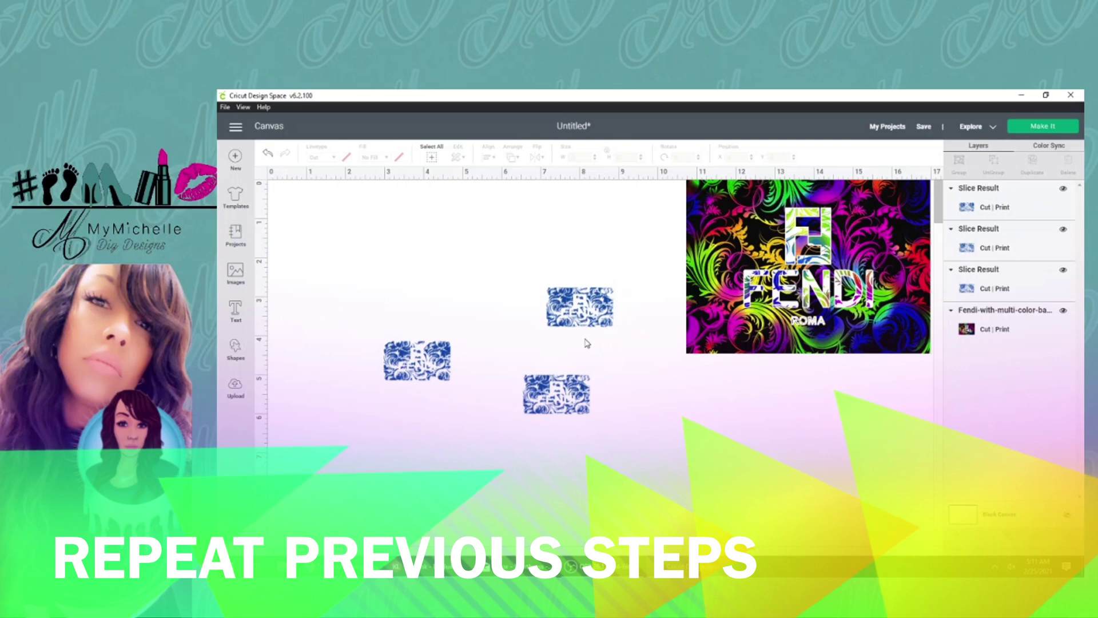
pyautogui.moveTo(596, 302); pyautogui.dragTo(589, 256)
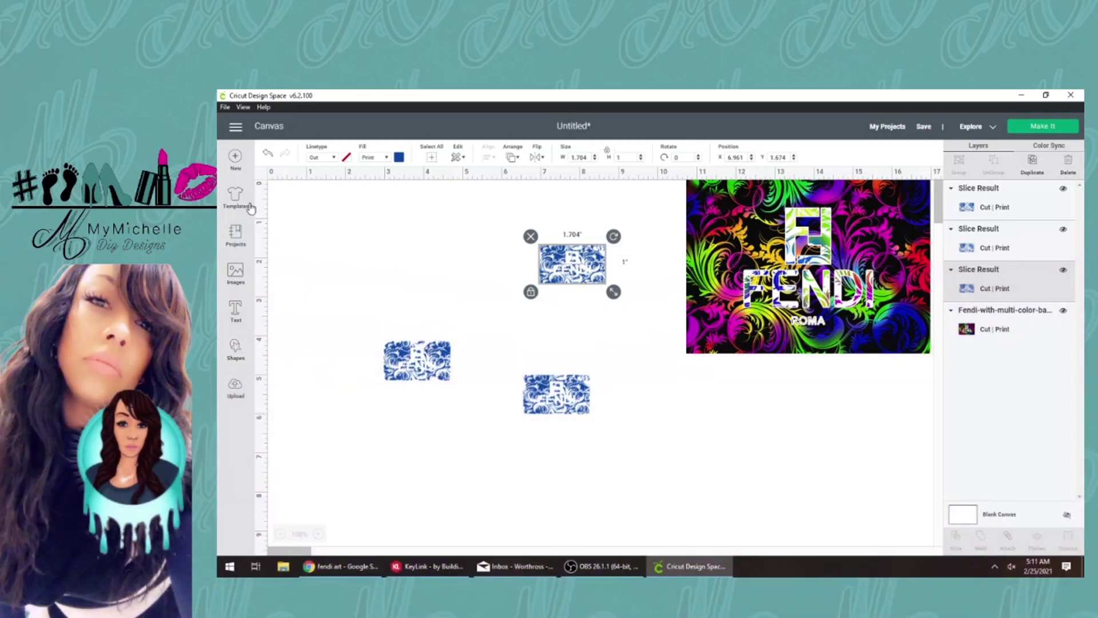
# Undo the last move of the blue Fendi piece and the deletion of the edge slivers.
pyautogui.click(267, 156)
pyautogui.click(267, 156)
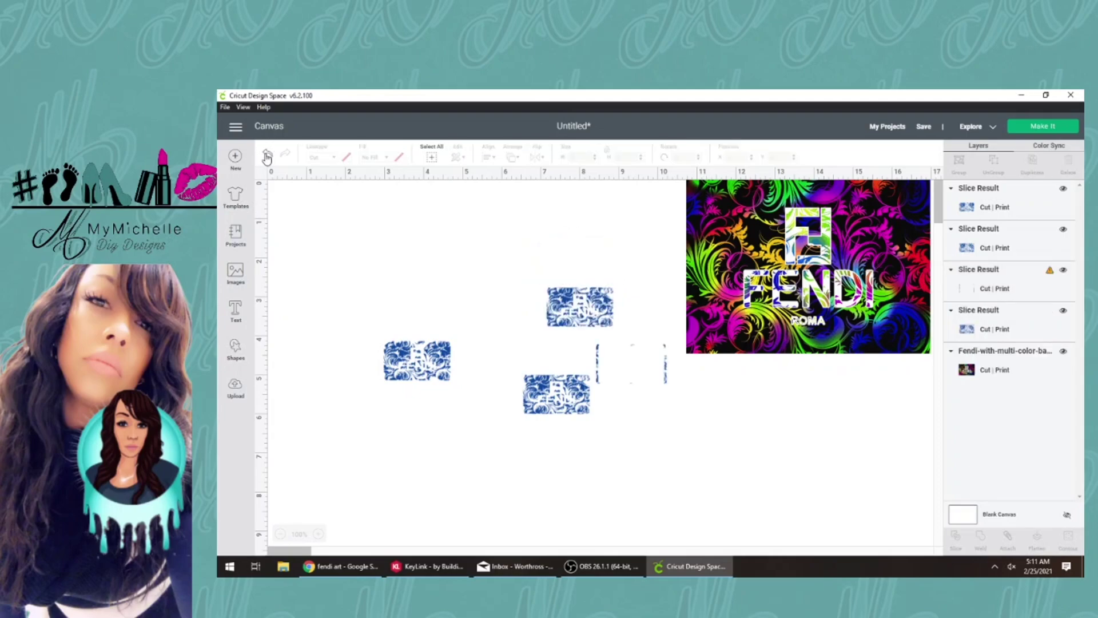